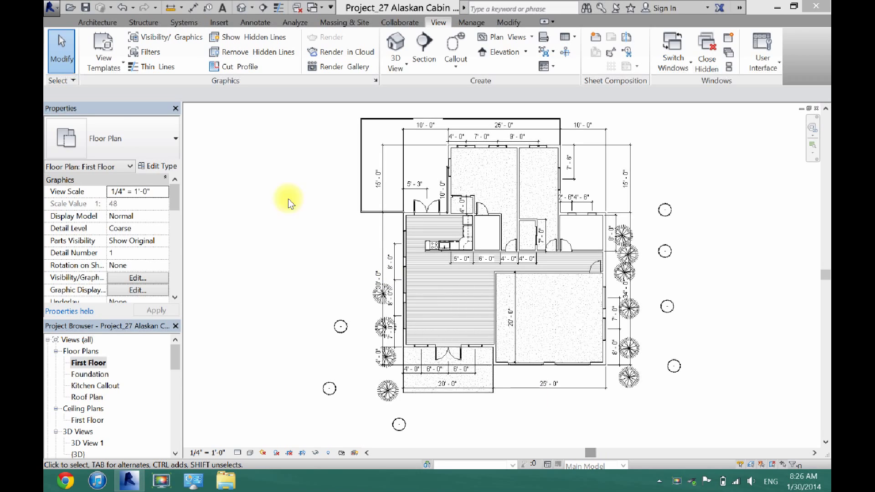
left_click(99, 24)
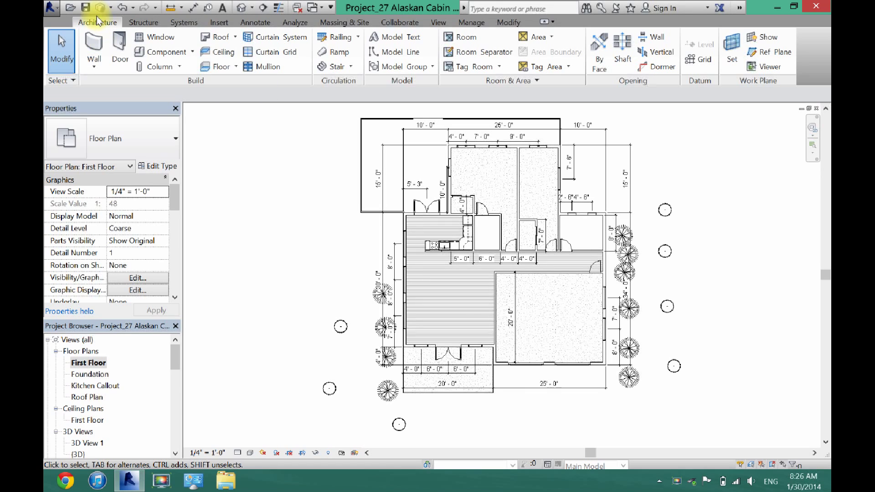
left_click(220, 52)
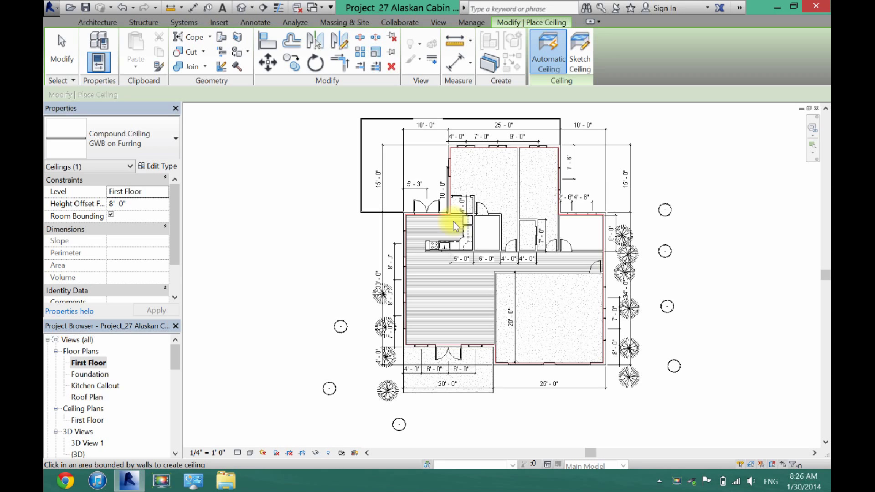
left_click(579, 65)
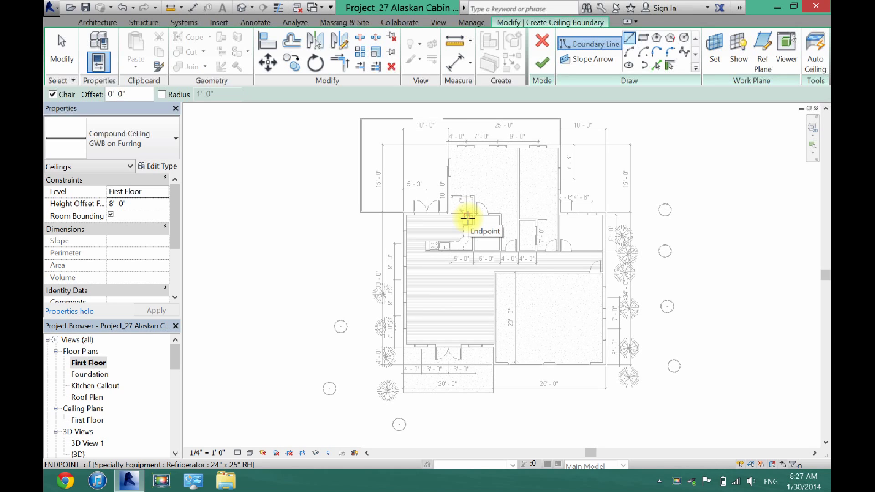
left_click(541, 40)
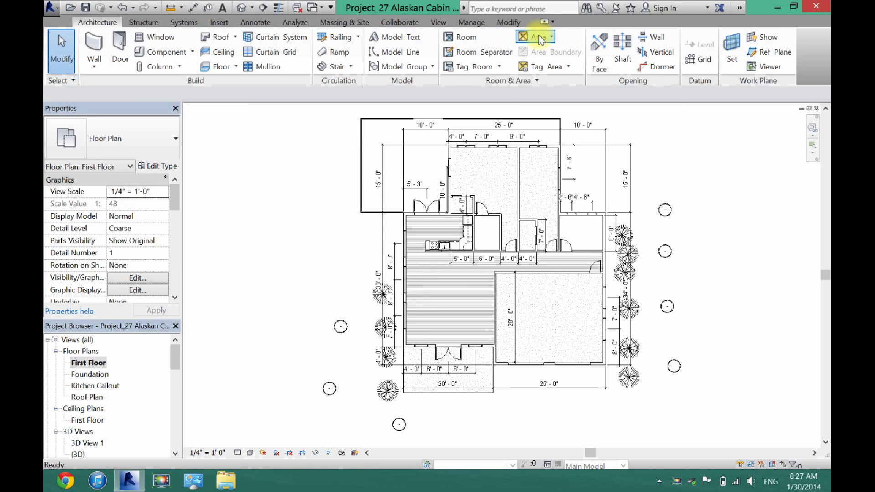
- Switch to the default 3D view, then open the First Floor ceiling plan
key("ctrl+Tab")
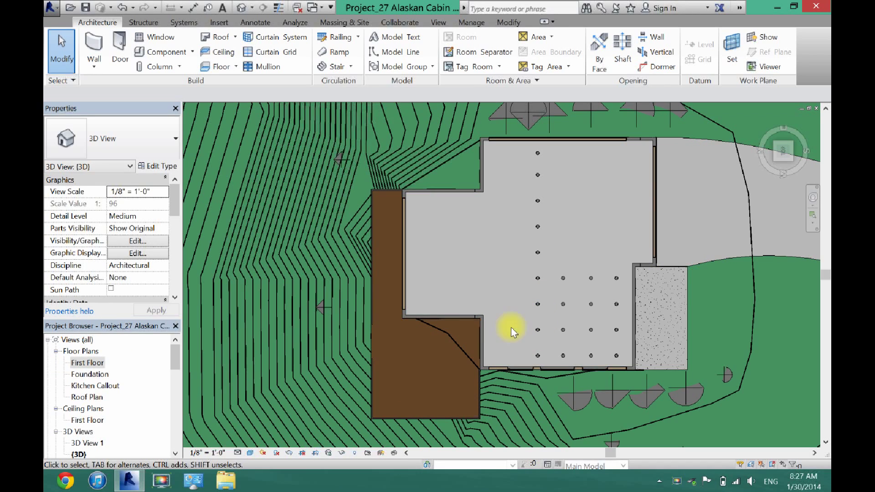
double_click(78, 420)
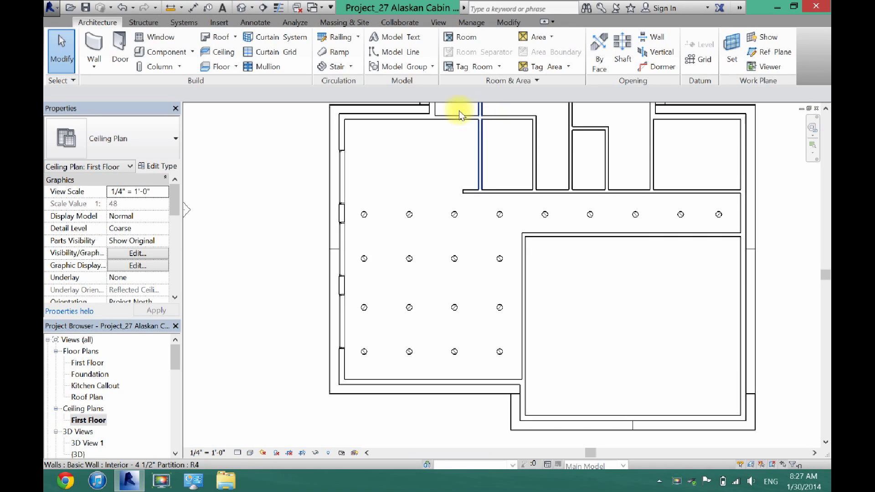
left_click_drag(826, 279, 828, 272)
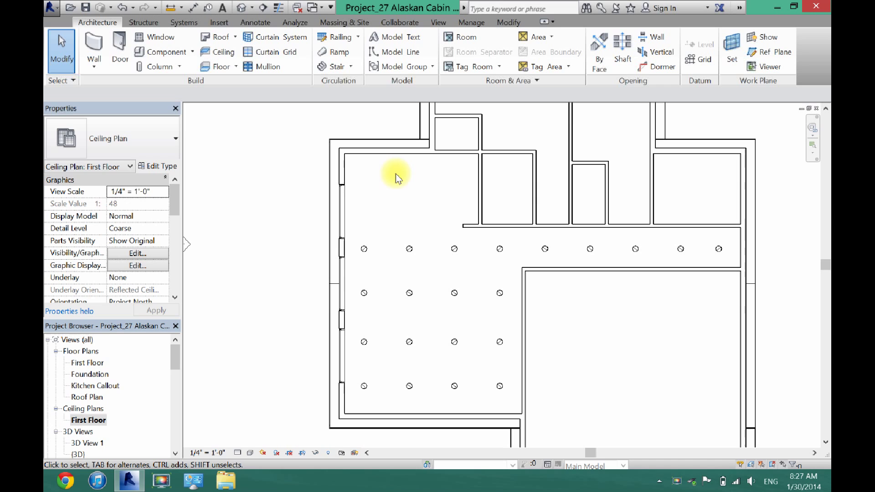
- Start placing a component and choose the Downlight - Recessed Can : Fluorescent - 277V type
left_click(146, 53)
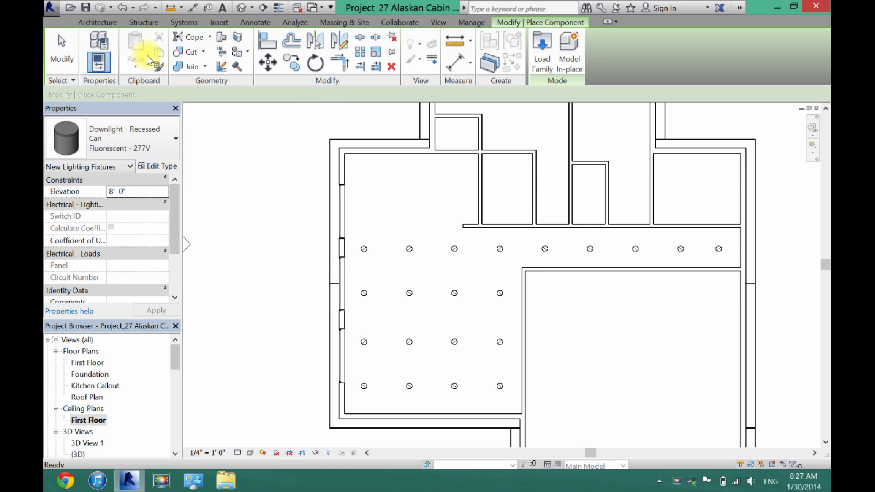
left_click(124, 153)
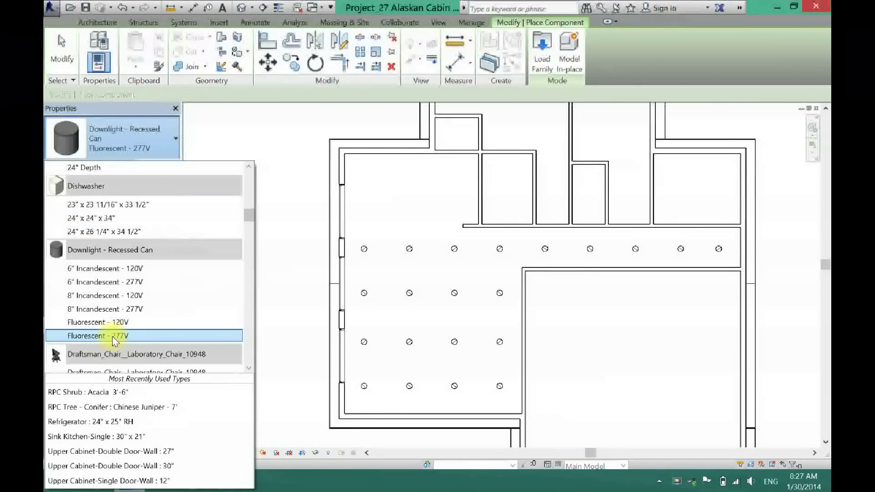
mouse_move(112, 338)
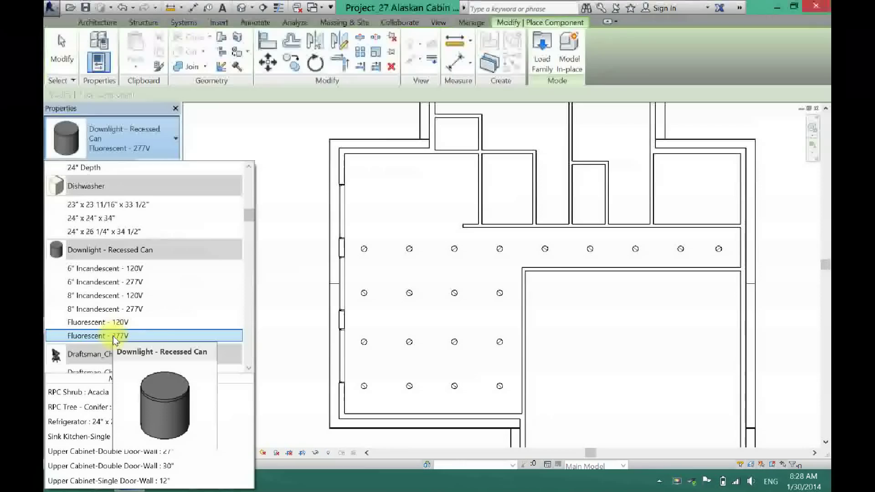
left_click(115, 336)
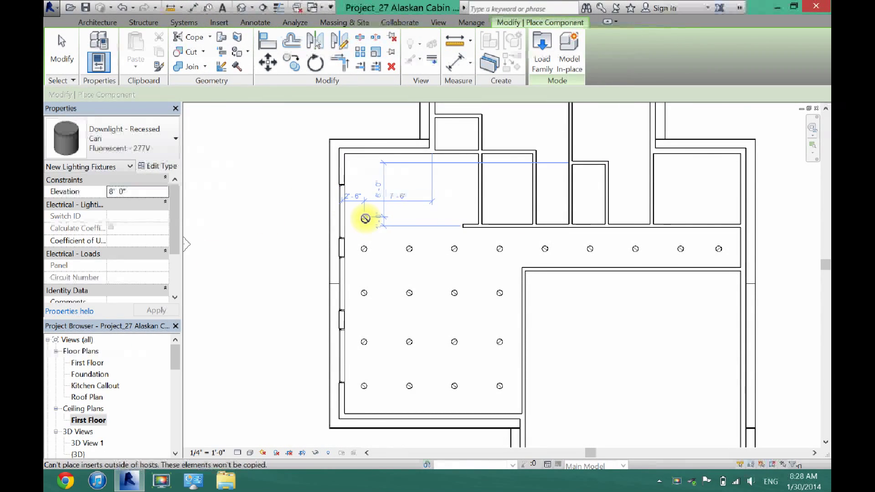
- Place three downlights in a row above the existing fixture grid
scroll(363, 218, "up", 2)
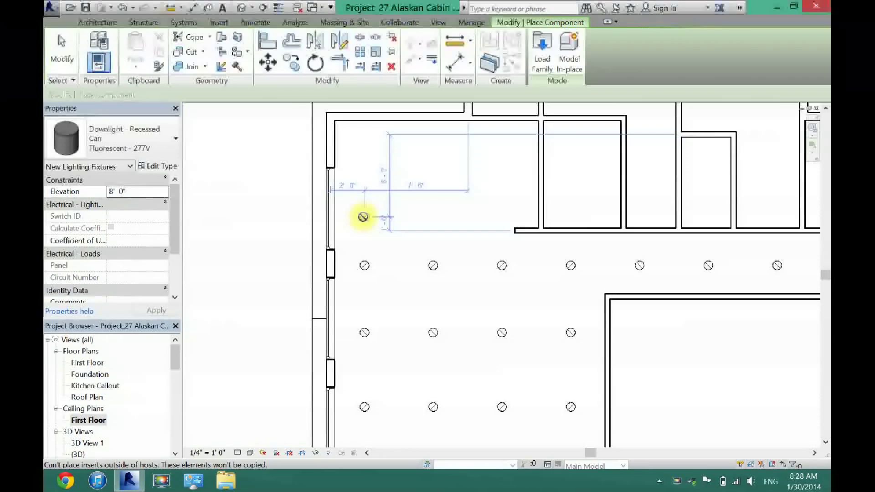
scroll(362, 217, "up", 1)
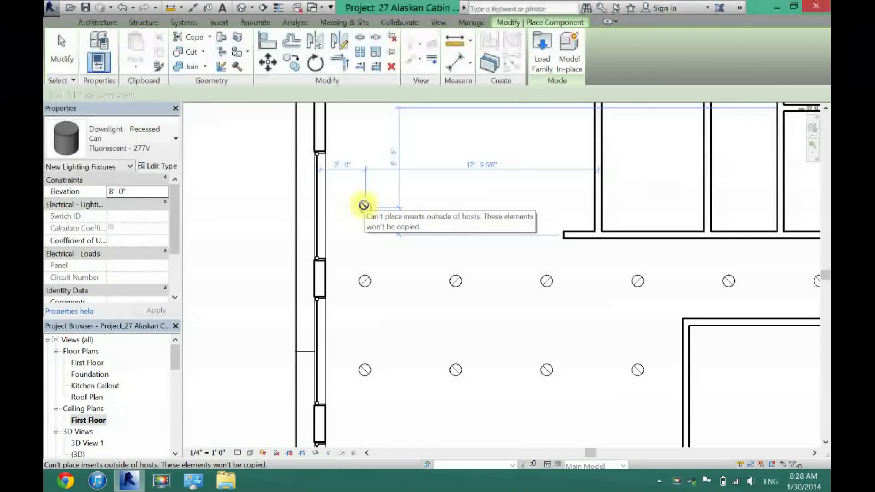
left_click(366, 207)
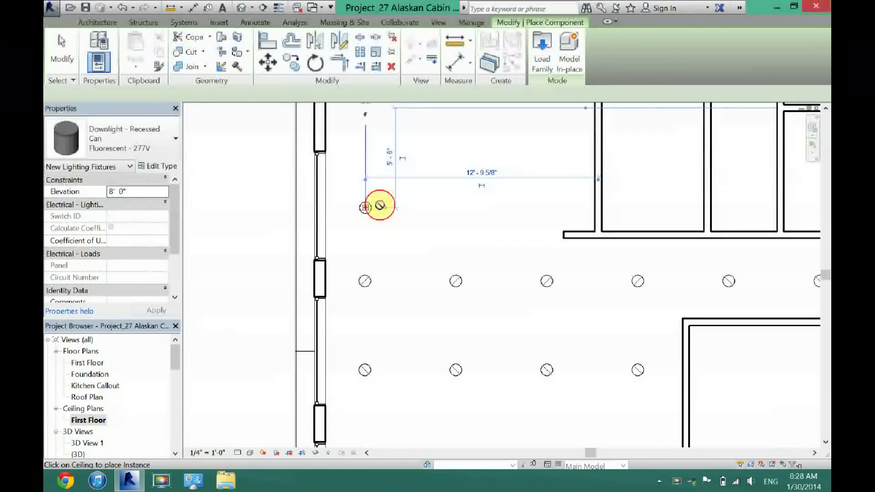
left_click(454, 206)
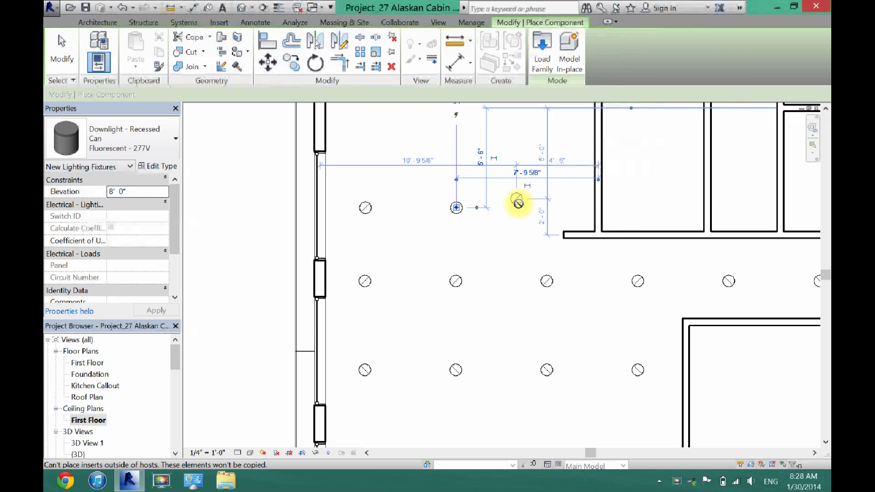
left_click(543, 208)
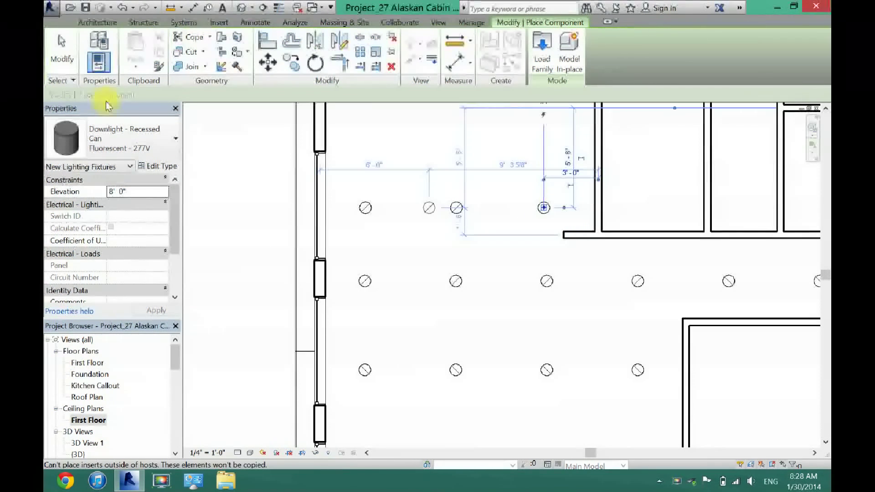
left_click(64, 54)
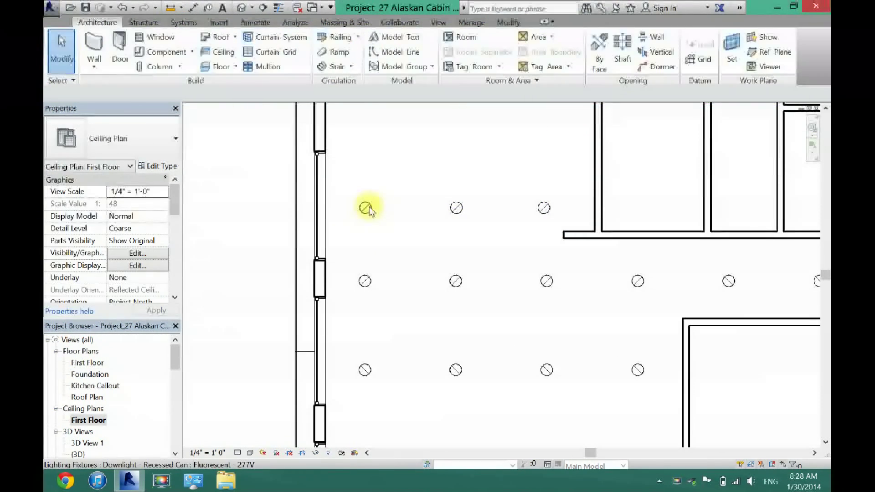
left_click(365, 206)
key("Escape")
scroll(387, 196, "down", 2)
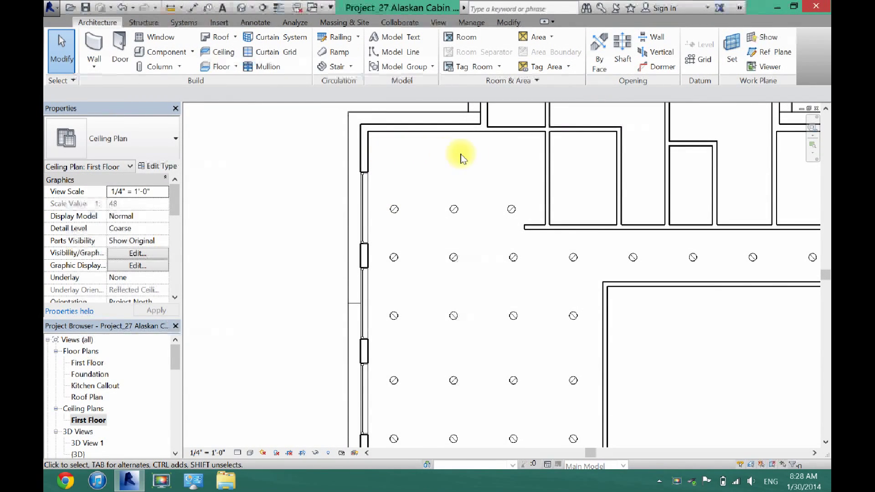
left_click_drag(378, 194, 521, 231)
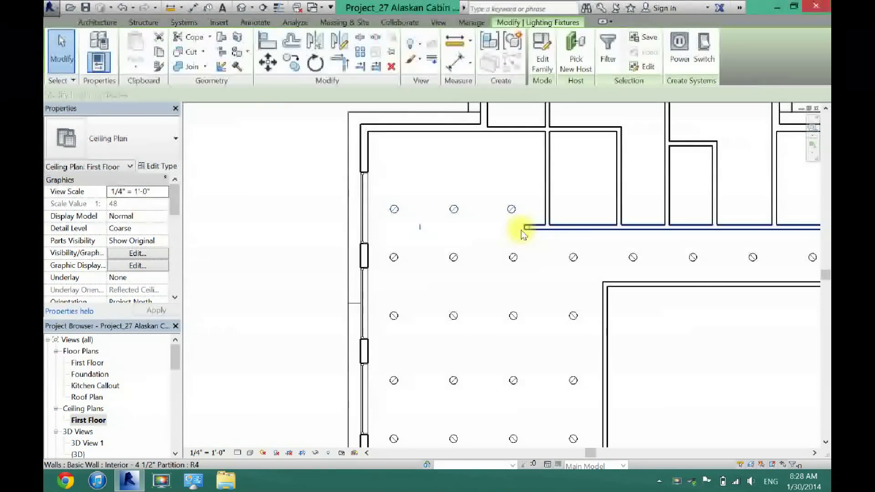
left_click(292, 62)
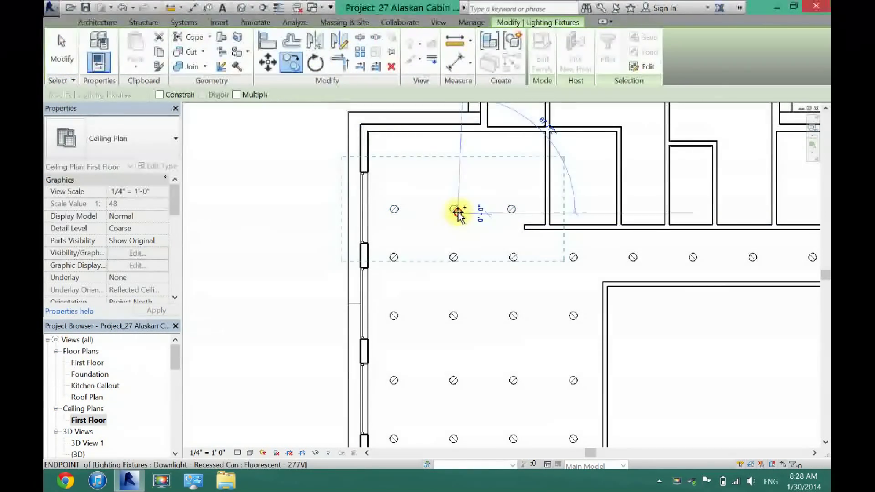
left_click(455, 168)
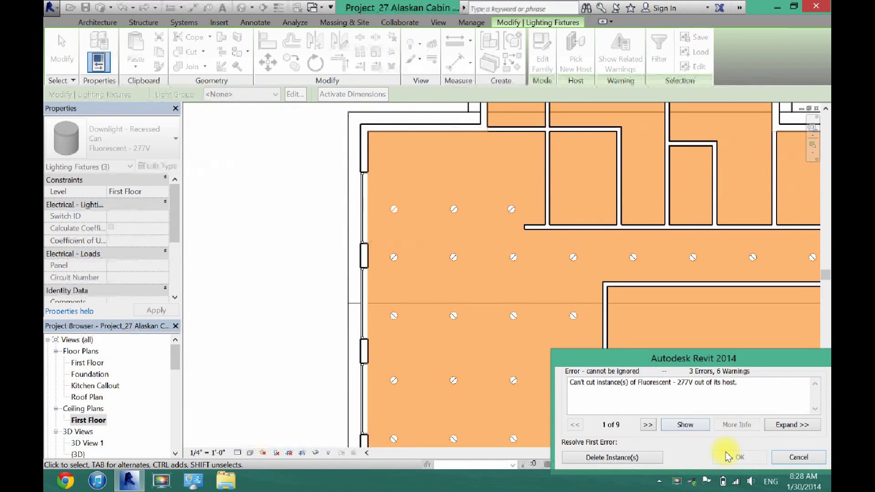
left_click(798, 458)
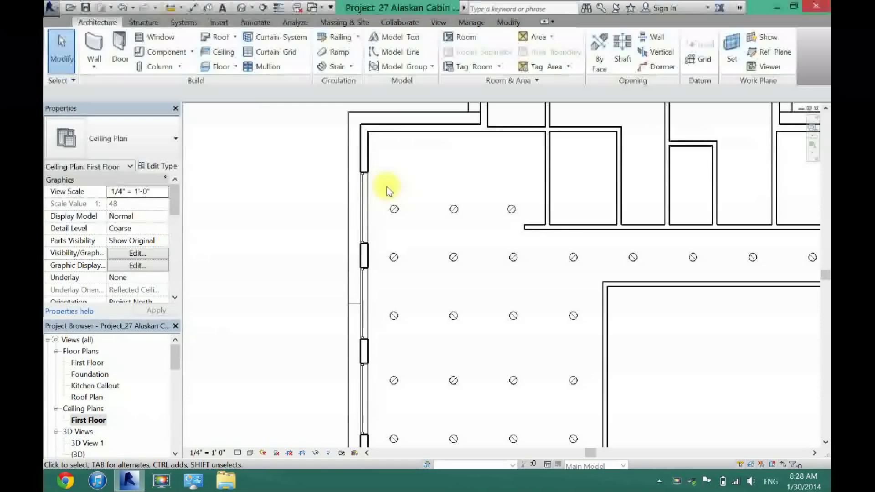
left_click_drag(381, 189, 521, 222)
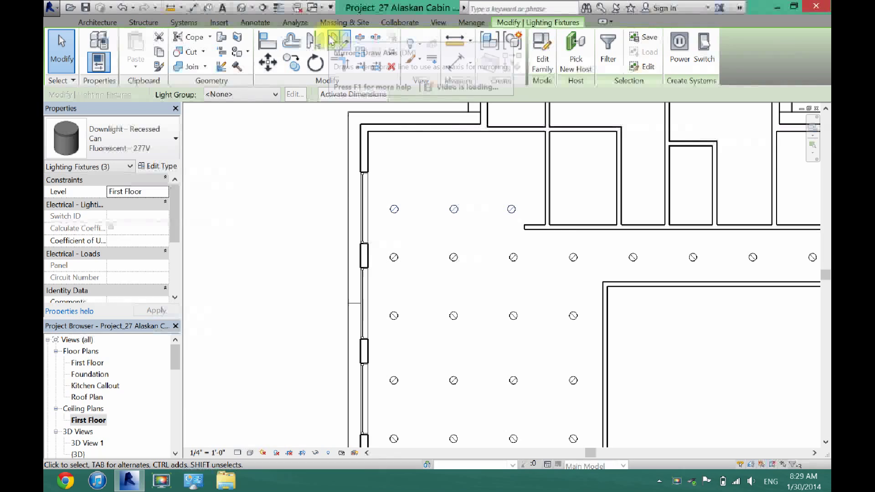
- Mirror-copy the three downlights across a horizontal axis and nudge the new row upward
left_click(331, 41)
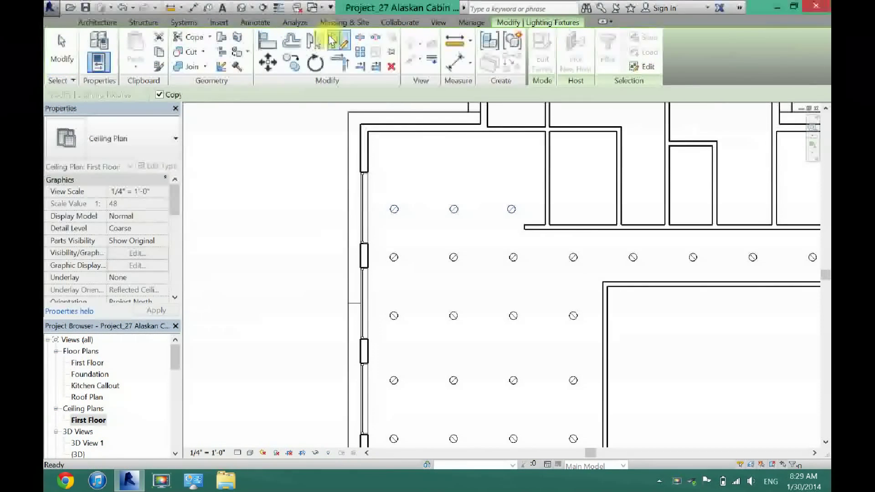
left_click(380, 187)
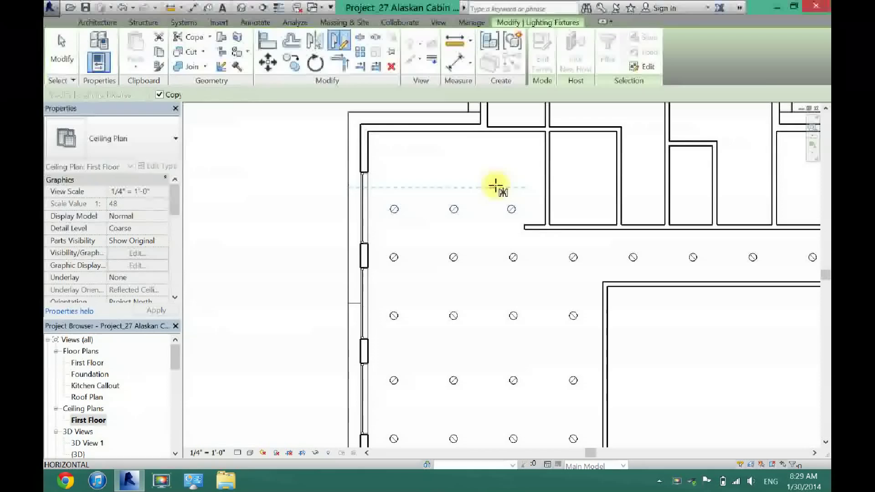
left_click(523, 186)
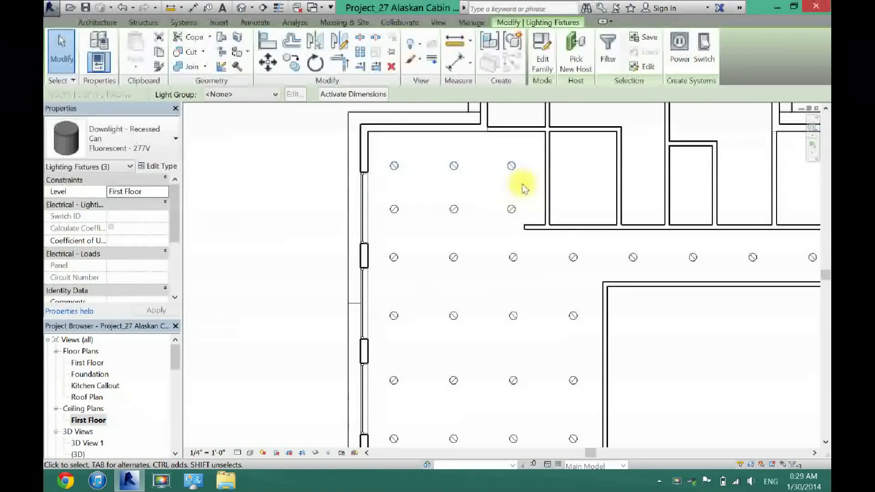
key("Up")
key("Up")
key("Up")
key("Up")
key("Up")
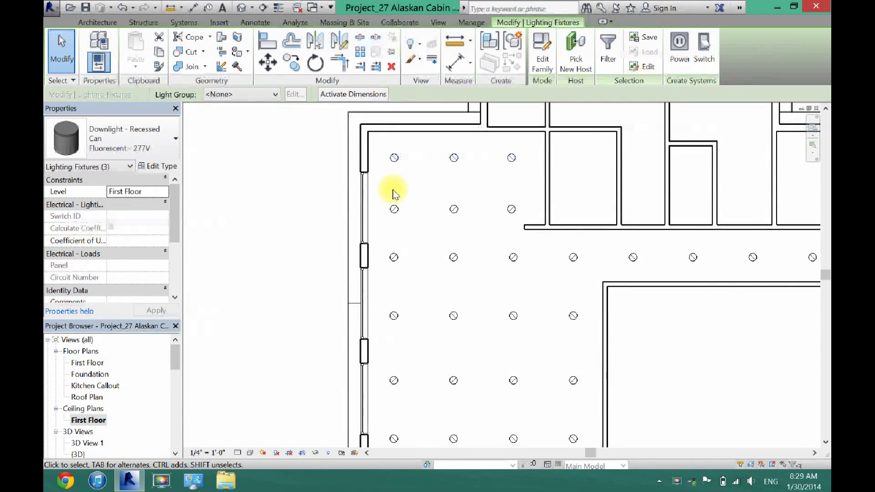
left_click_drag(385, 187, 529, 228)
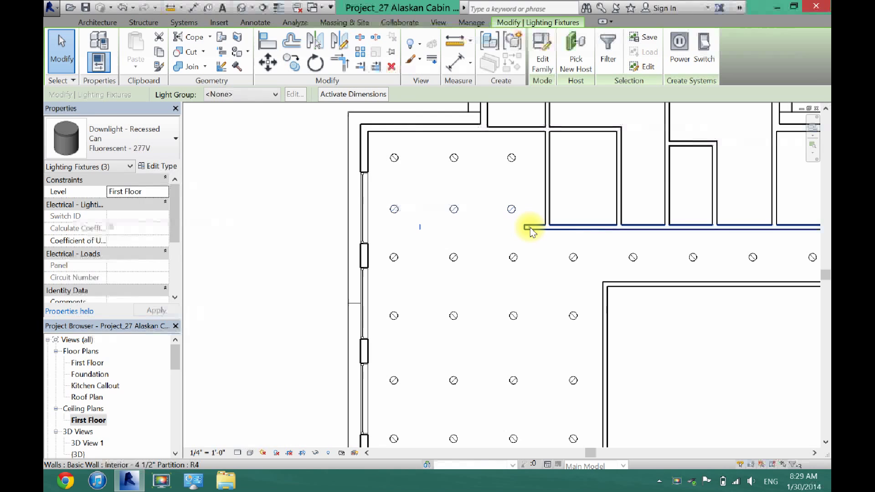
key("Up")
key("Up")
key("Up")
key("Up")
key("Escape")
scroll(484, 215, "down", 2)
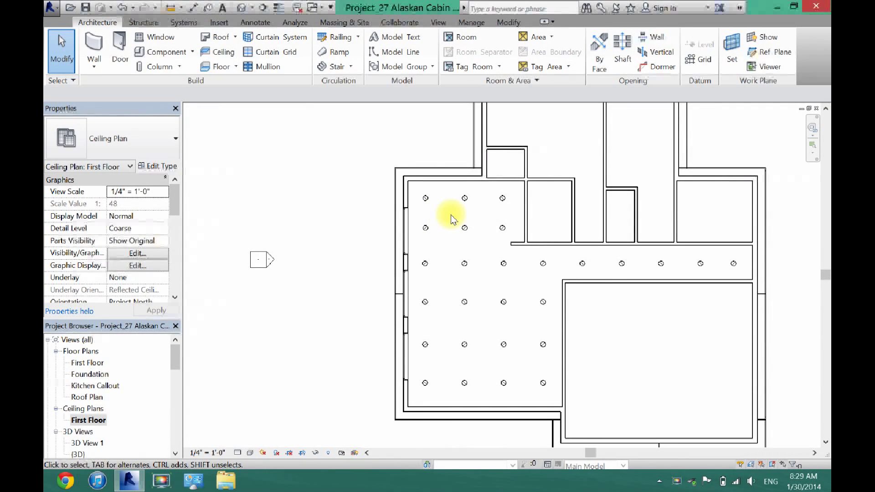
left_click(157, 52)
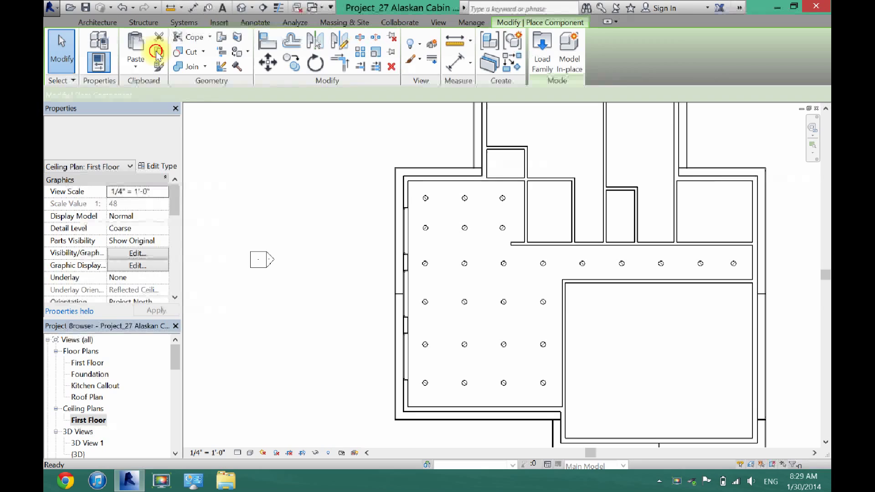
left_click(119, 137)
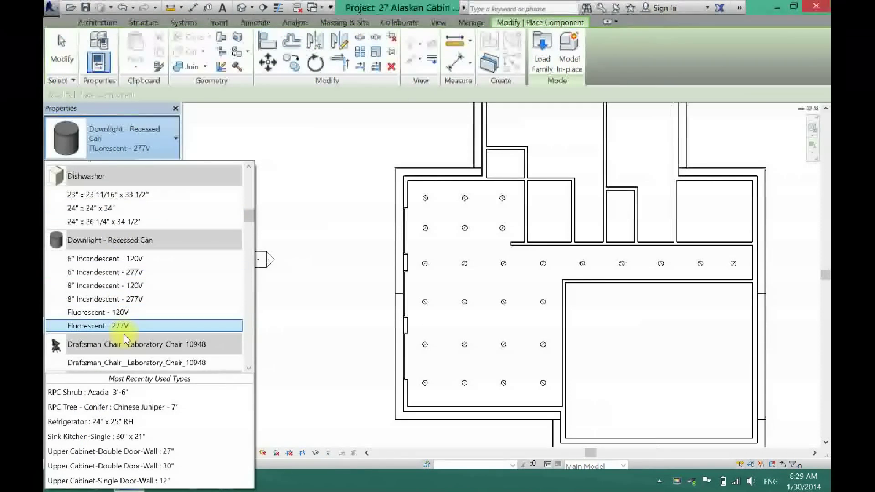
scroll(126, 340, "down", 2)
scroll(127, 339, "down", 9)
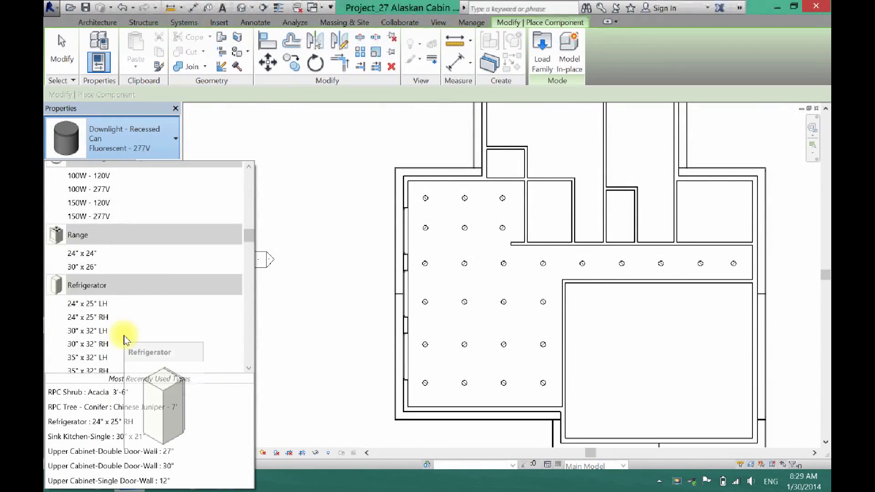
scroll(126, 340, "up", 2)
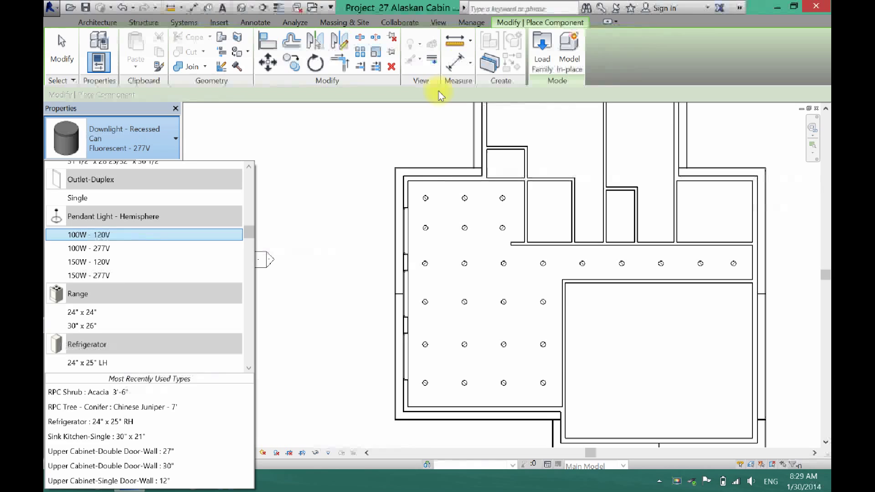
left_click(539, 50)
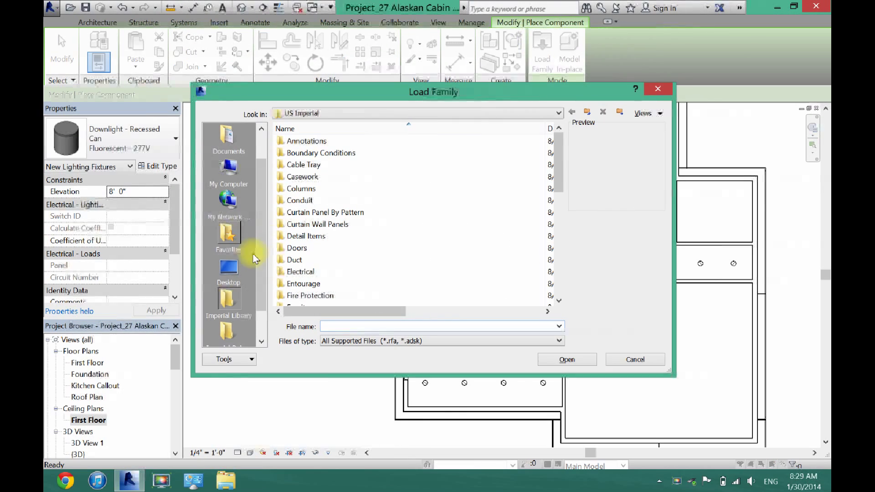
left_click(558, 301)
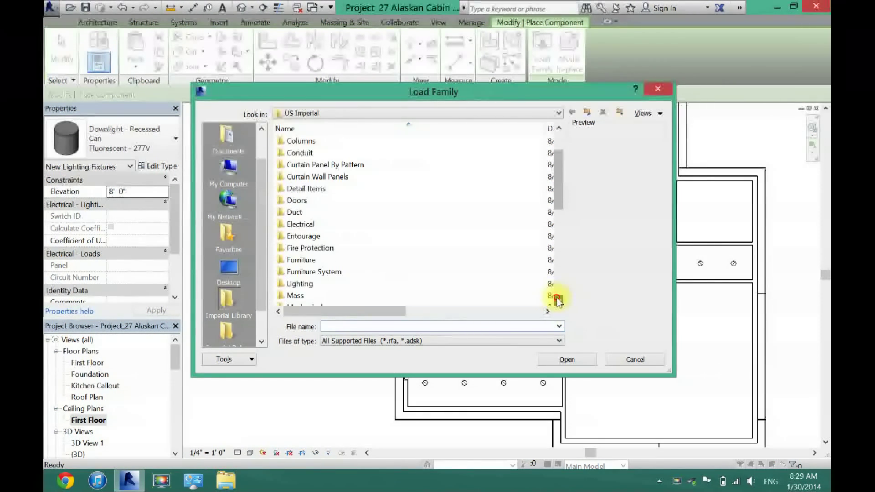
double_click(298, 260)
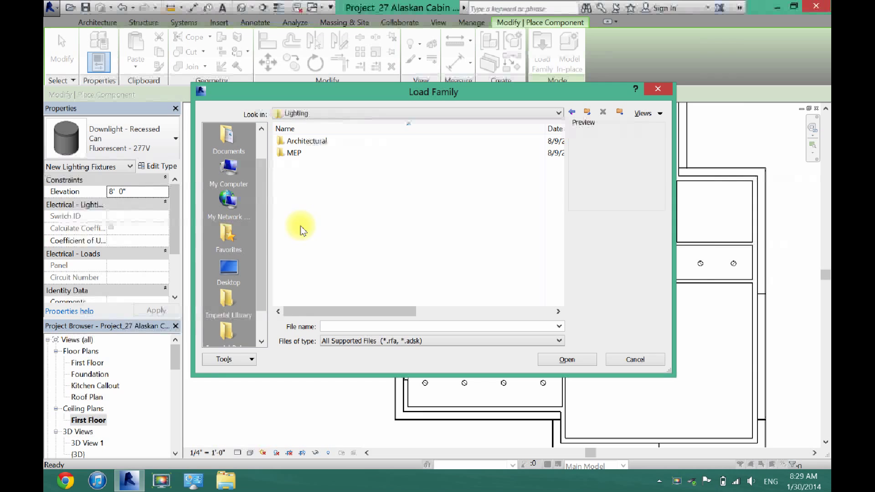
double_click(303, 141)
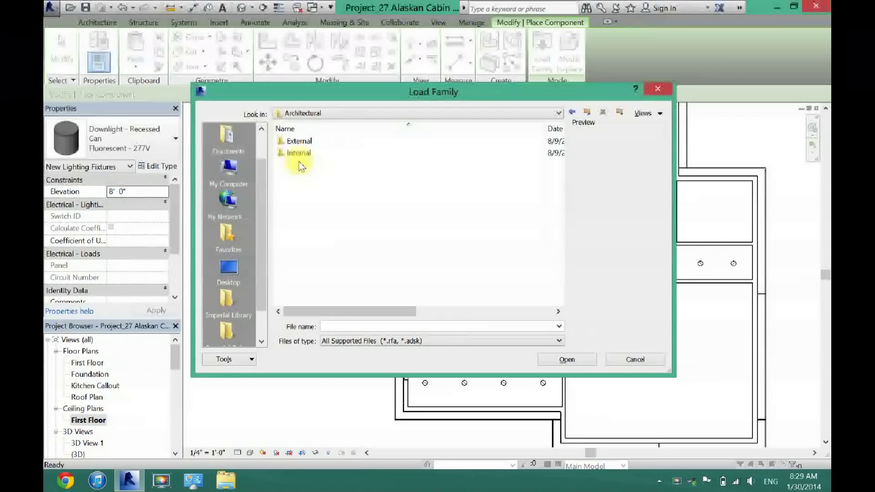
double_click(285, 155)
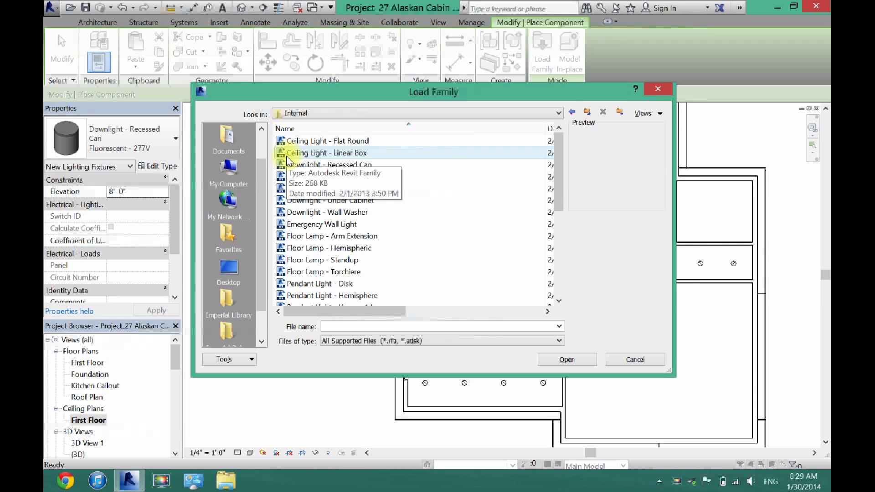
left_click(287, 155)
key("Down")
key("Down")
key("Down")
key("Down")
key("Down")
key("Down")
key("Down")
key("Down")
key("Down")
key("Down")
key("Down")
key("Down")
key("Down")
key("Down")
key("Down")
key("Down")
key("Down")
key("Down")
key("Down")
key("Down")
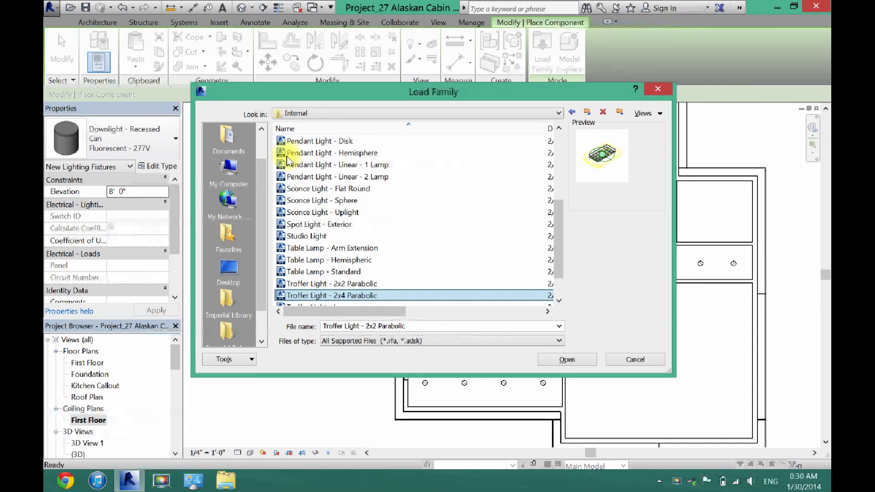
key("Down")
key("Down")
key("Down")
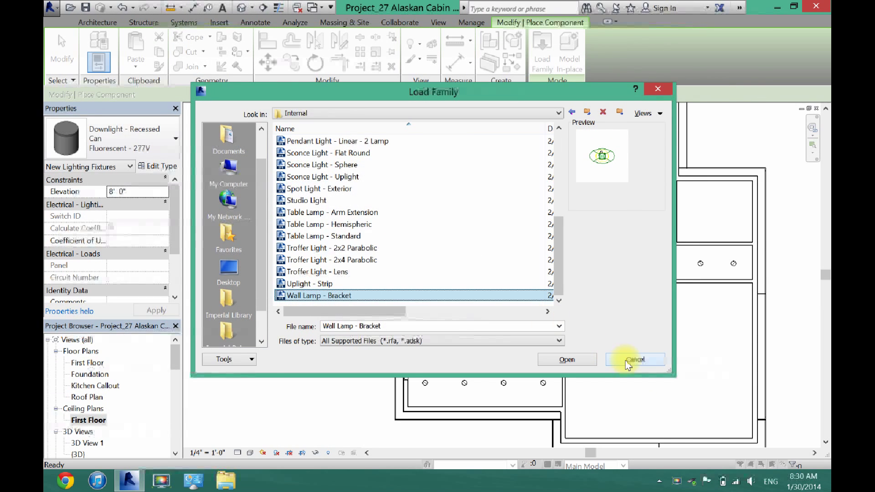
left_click(625, 361)
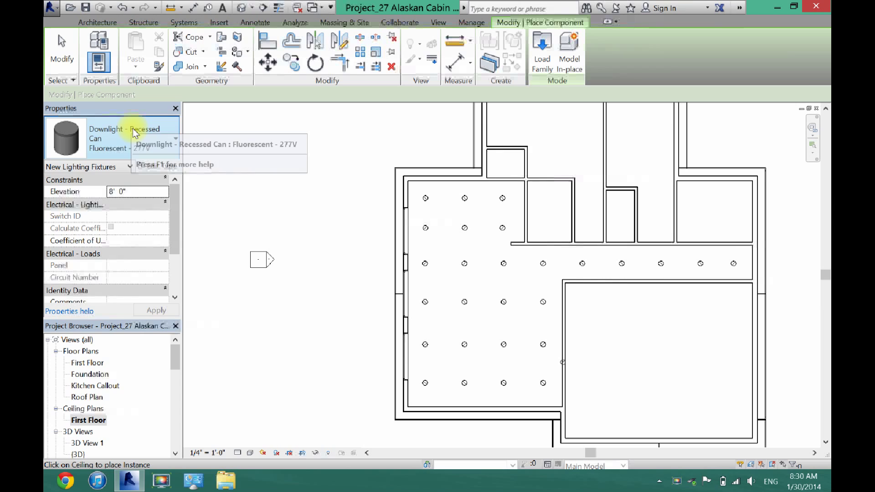
- Choose the Pendant Light - Hemisphere 150W - 277V fixture type
left_click(135, 132)
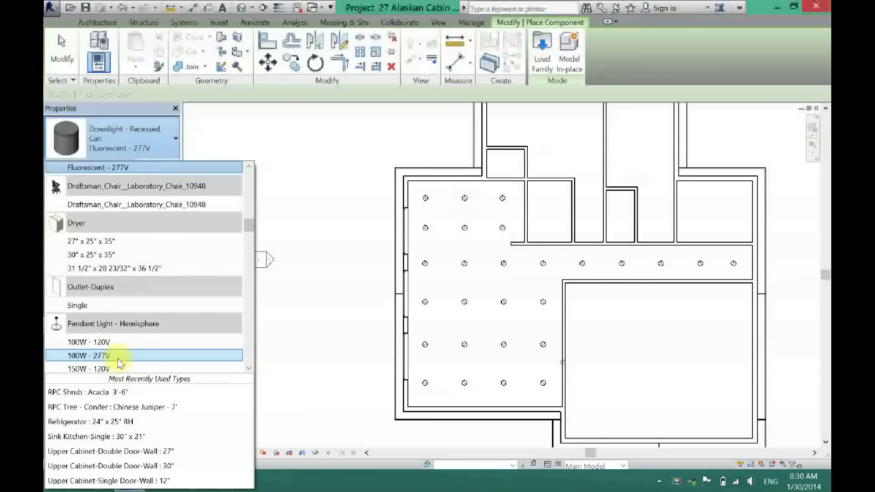
scroll(117, 359, "down", 3)
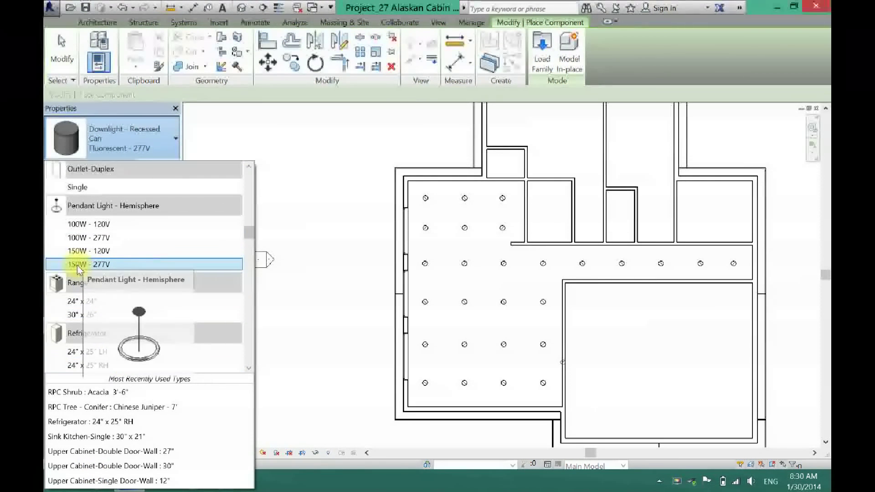
left_click(106, 264)
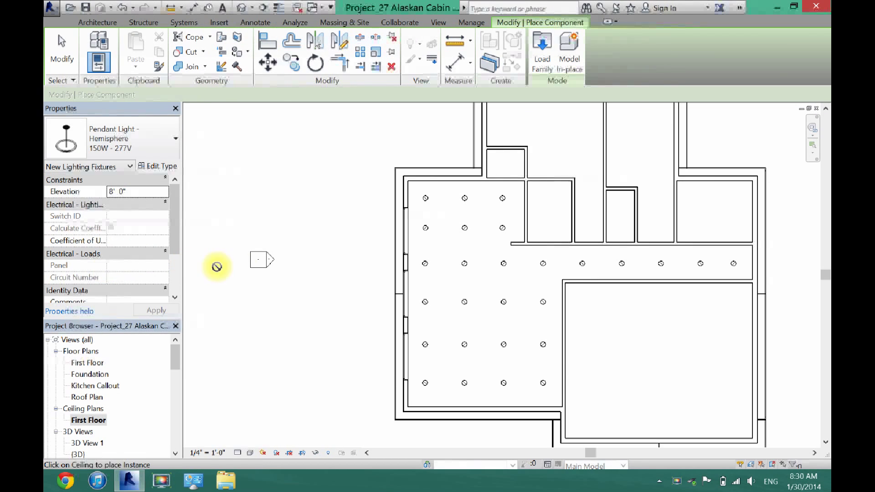
- Place two pendant lights among the upper-left recessed cans
scroll(445, 214, "up", 3)
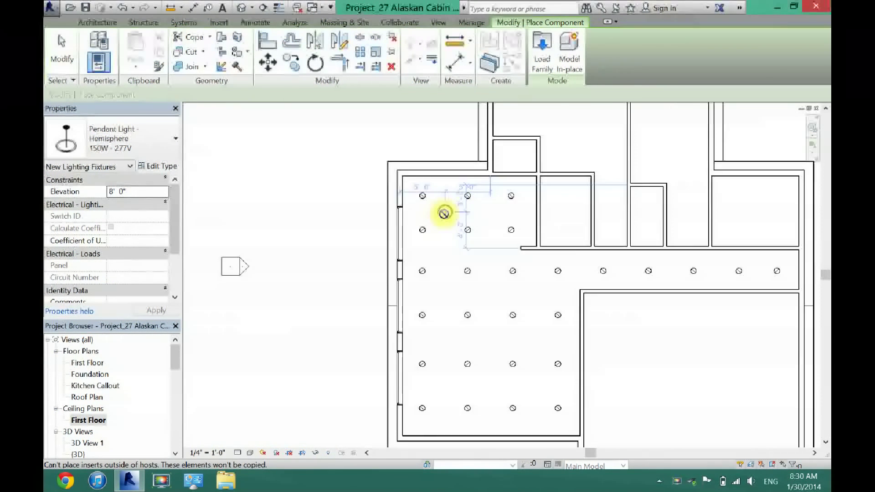
left_click(445, 210)
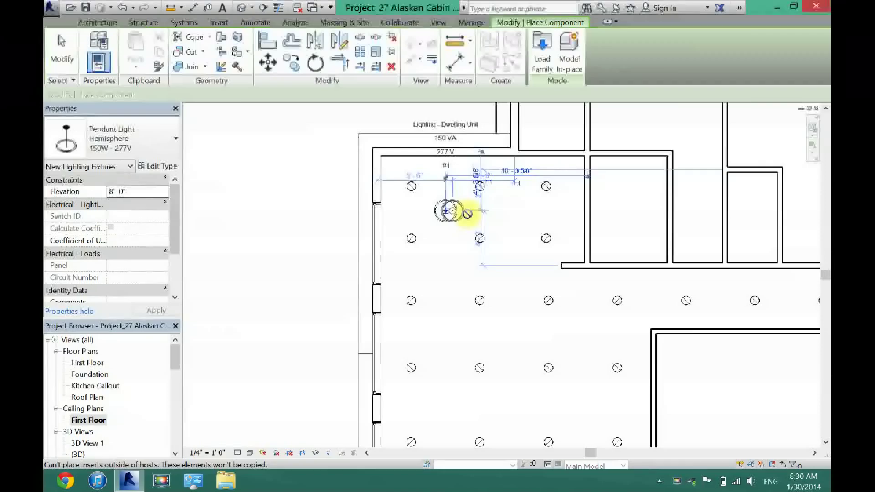
left_click(515, 211)
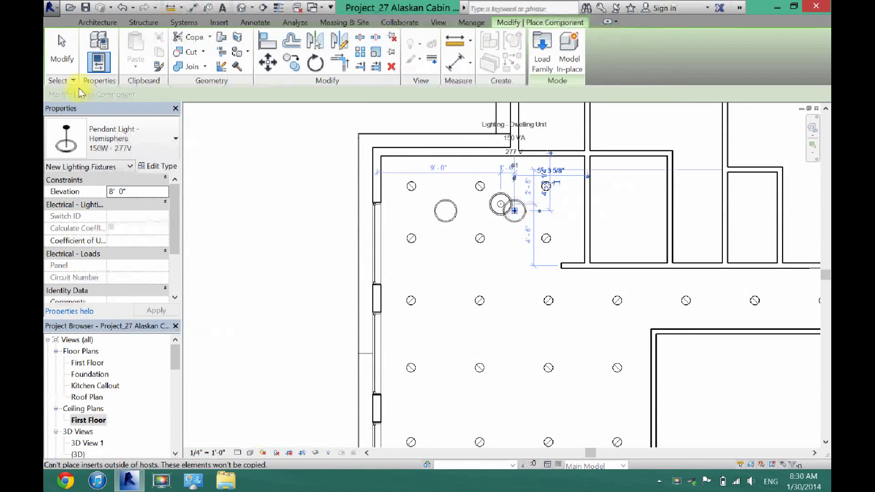
left_click(62, 54)
left_click(445, 210)
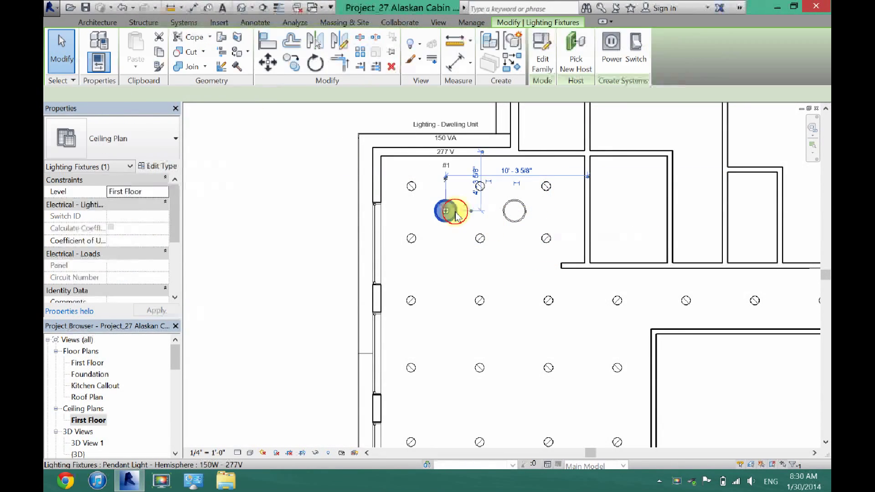
left_click(514, 211)
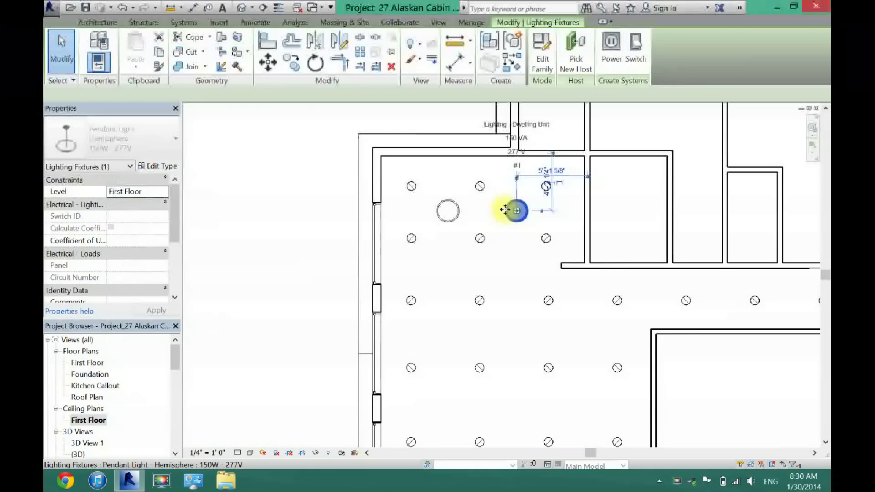
left_click(503, 286)
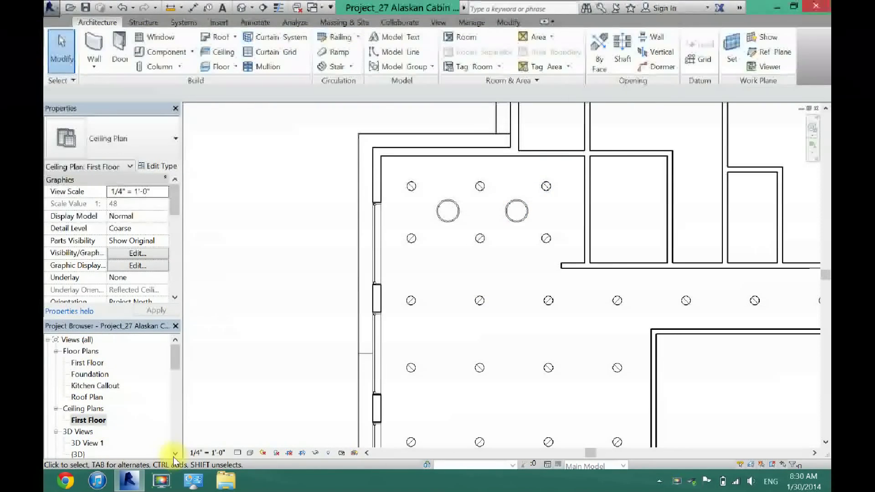
- Open the kitchen's 3D View 1 and briefly check the render settings
double_click(95, 444)
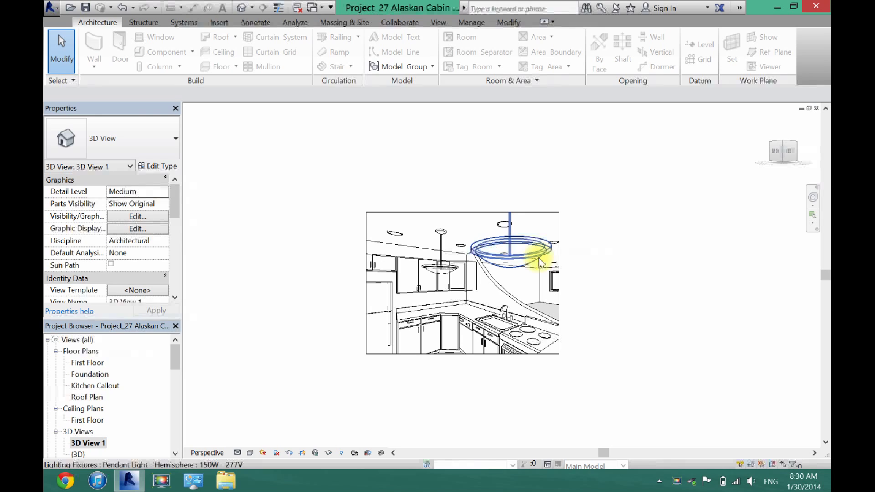
left_click(437, 23)
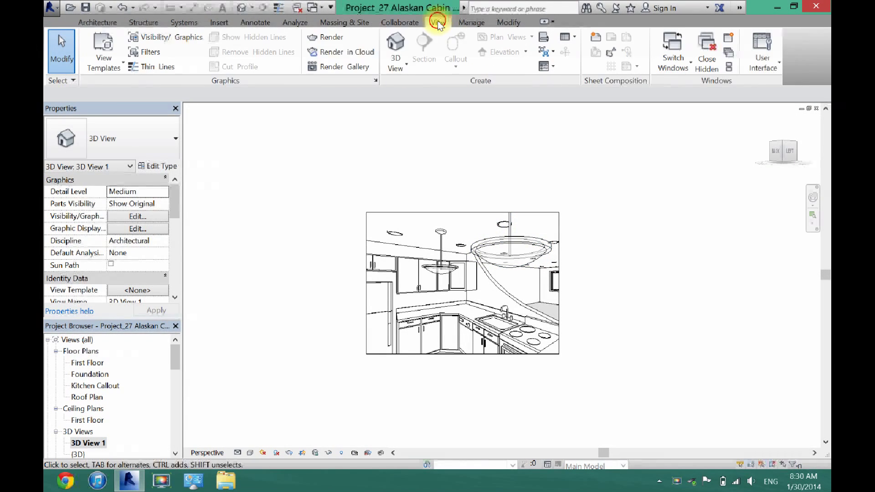
left_click(321, 37)
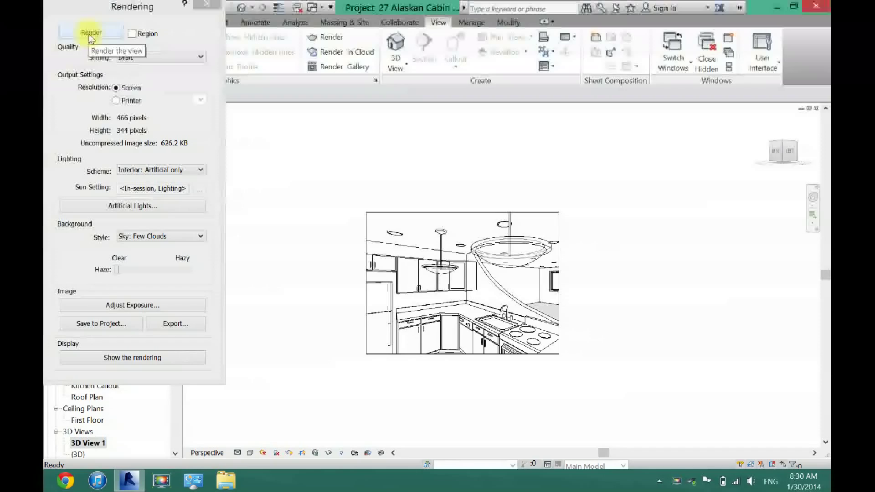
left_click(278, 187)
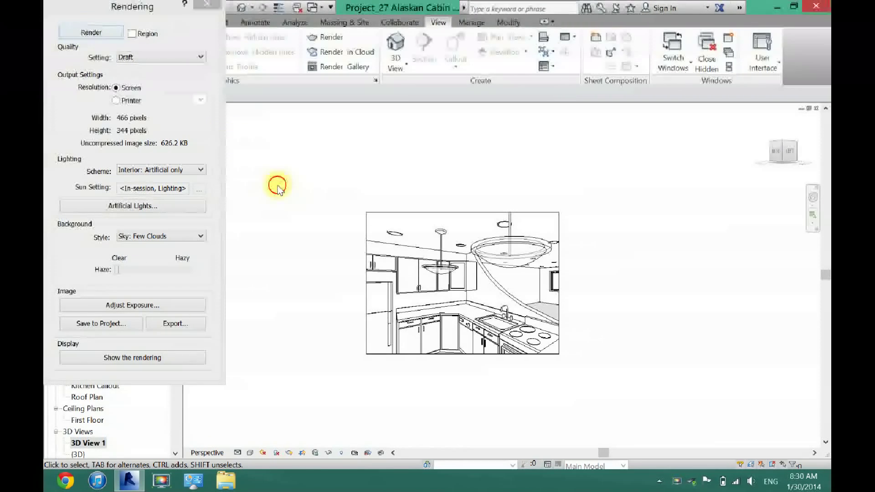
left_click(206, 4)
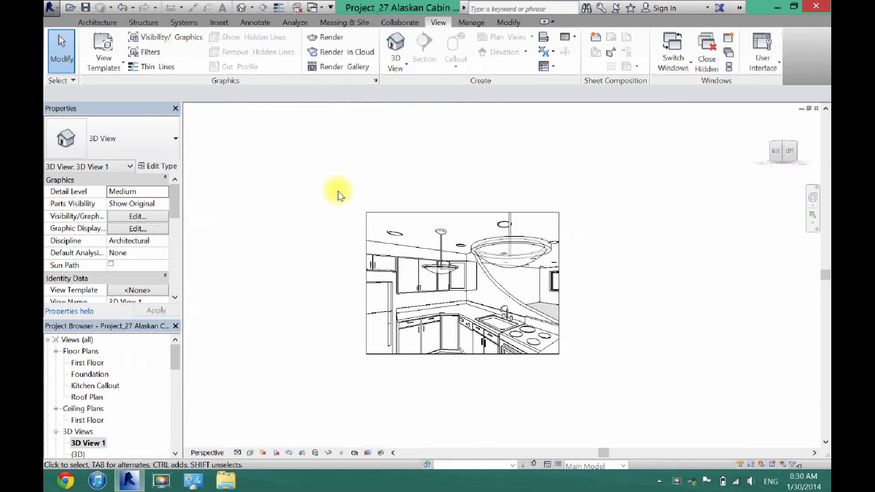
- Set the rendering Lighting Scheme to Interior: Artificial only
left_click(441, 22)
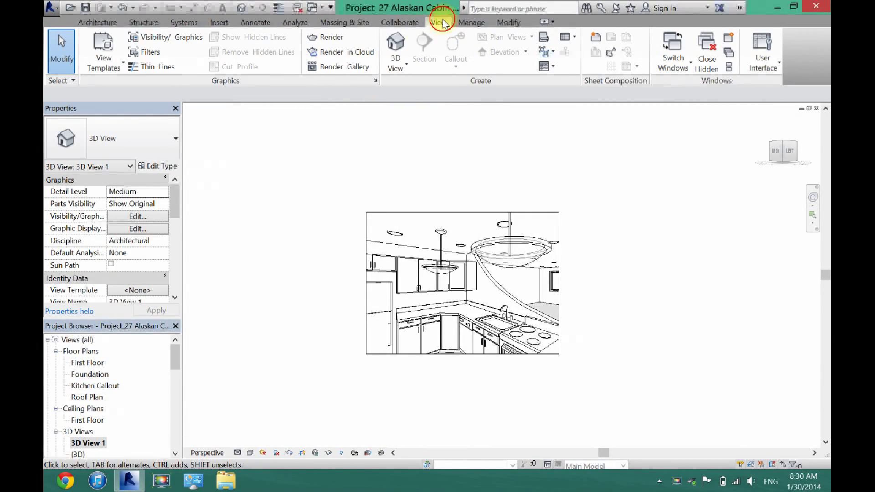
left_click(329, 39)
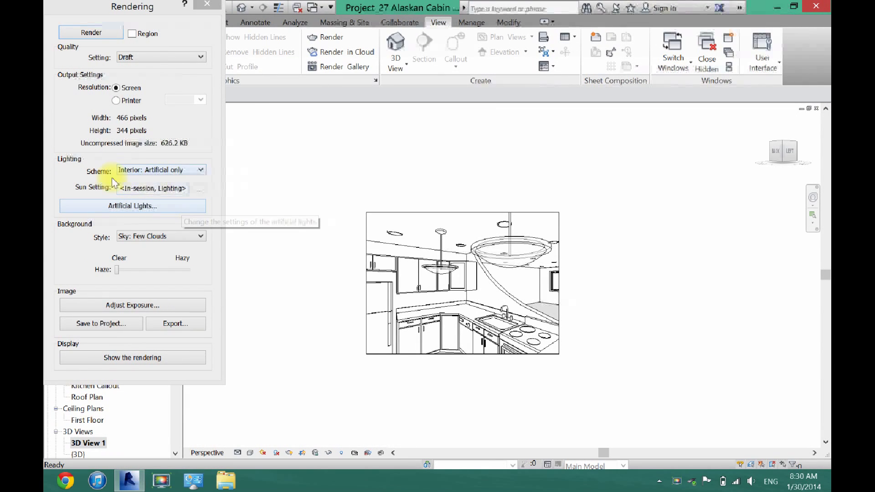
left_click(136, 172)
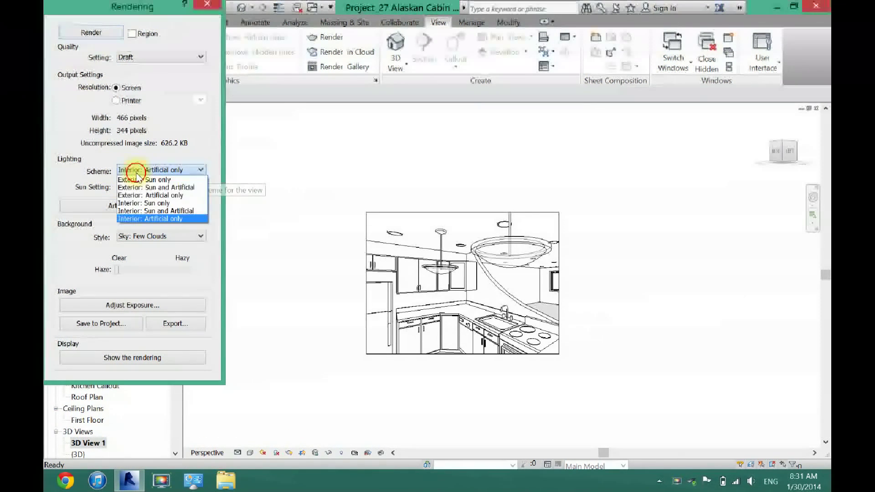
left_click(154, 220)
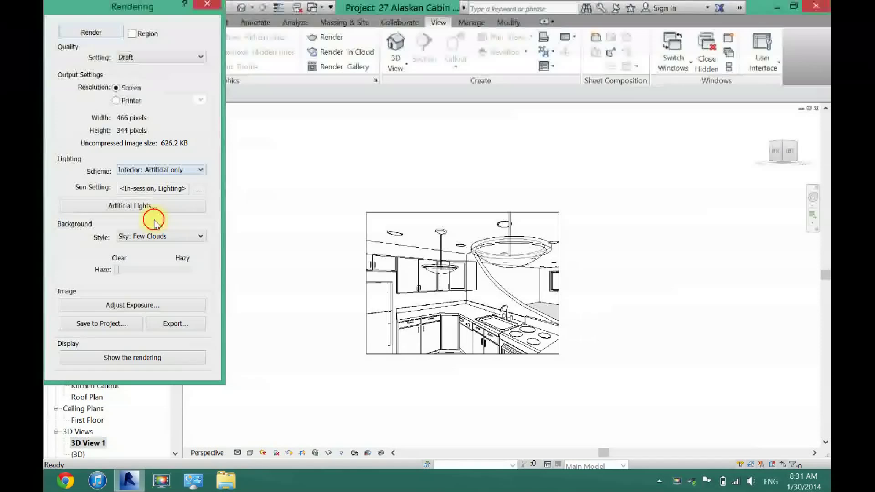
left_click(91, 33)
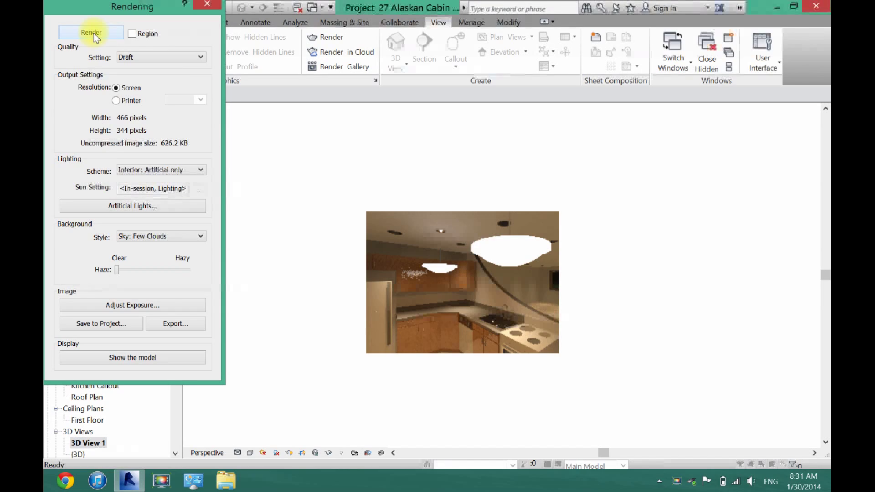
left_click(94, 35)
left_click(94, 35)
scroll(408, 242, "up", 4)
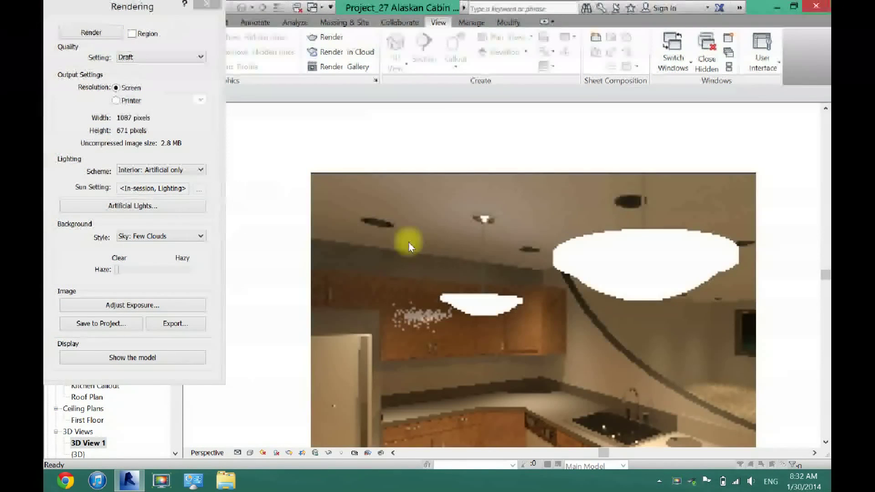
scroll(409, 242, "down", 2)
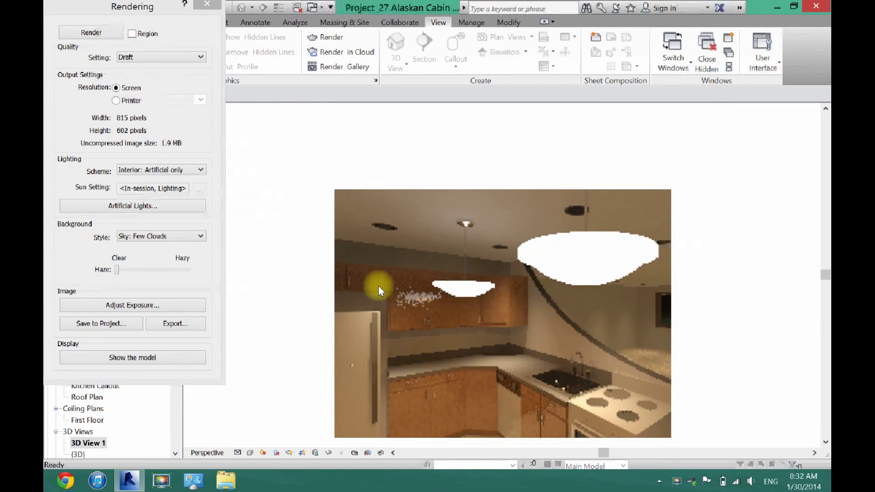
scroll(378, 285, "down", 1)
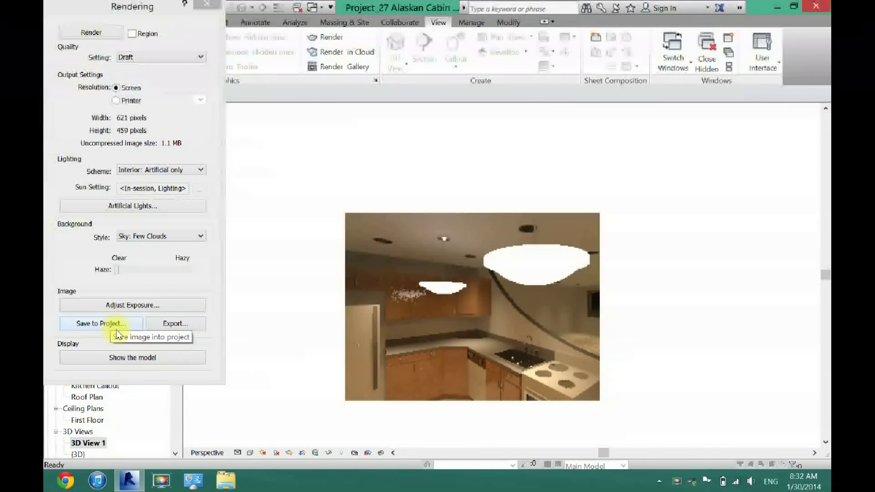
left_click(160, 327)
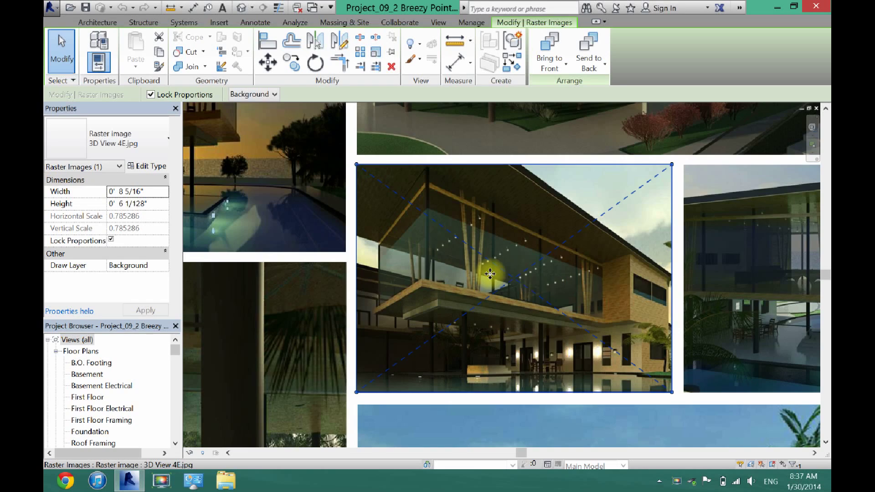
scroll(489, 274, "up", 3)
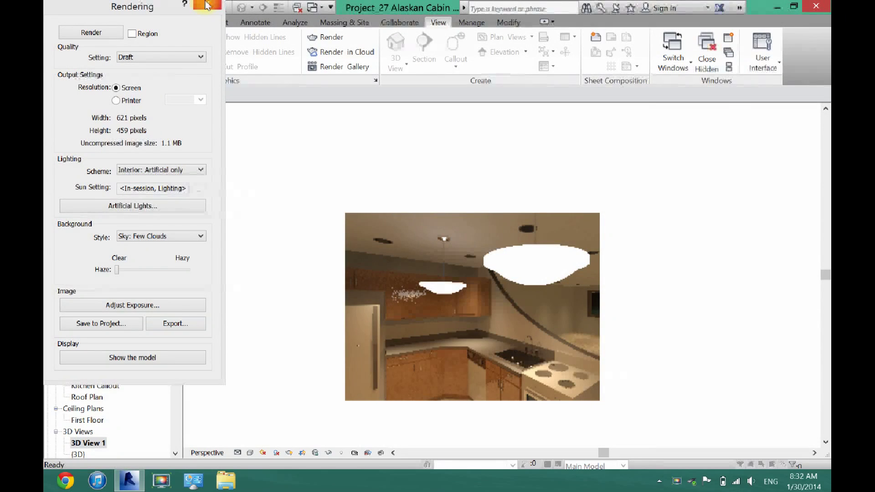
- Close the render settings and open a recessed can downlight's type properties
left_click(206, 6)
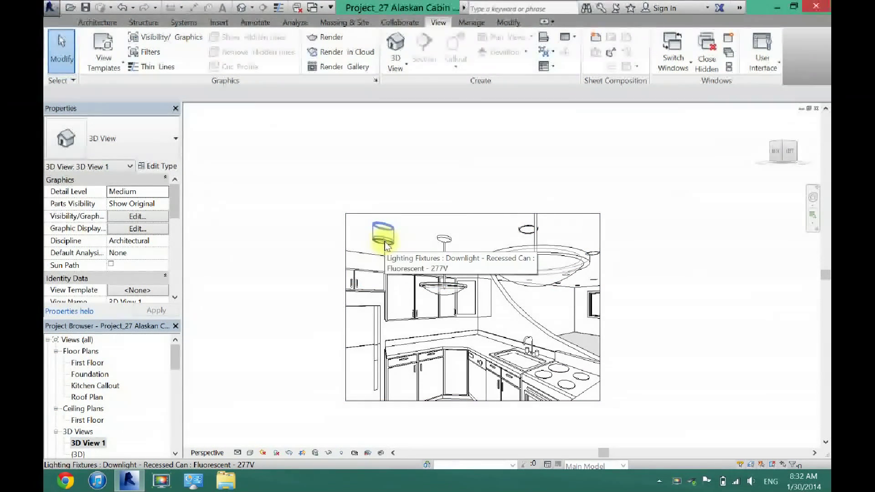
left_click(385, 246)
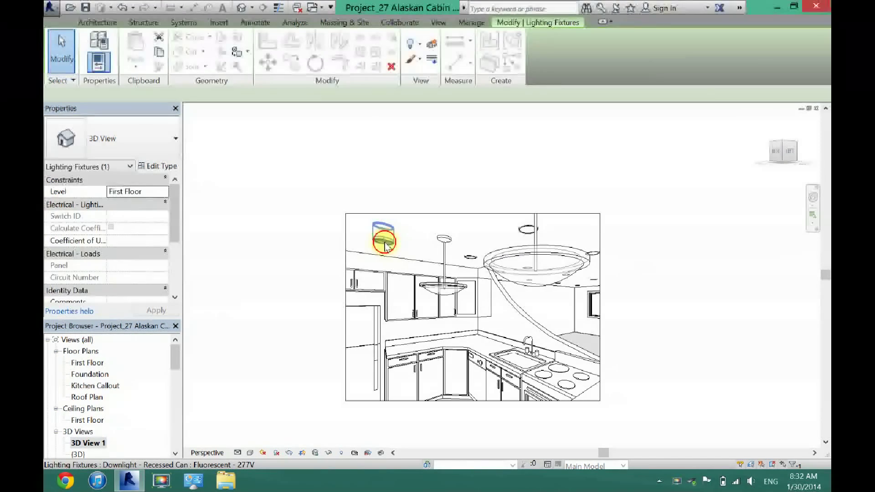
left_click(167, 168)
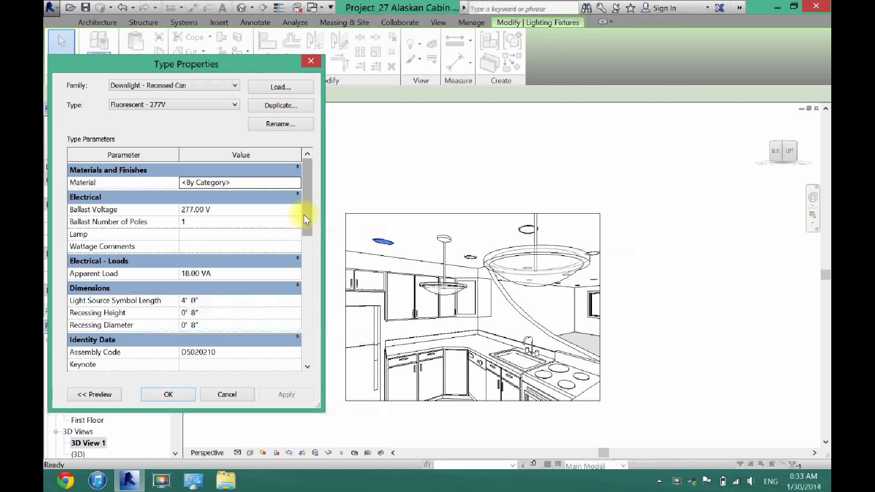
left_click_drag(307, 217, 305, 349)
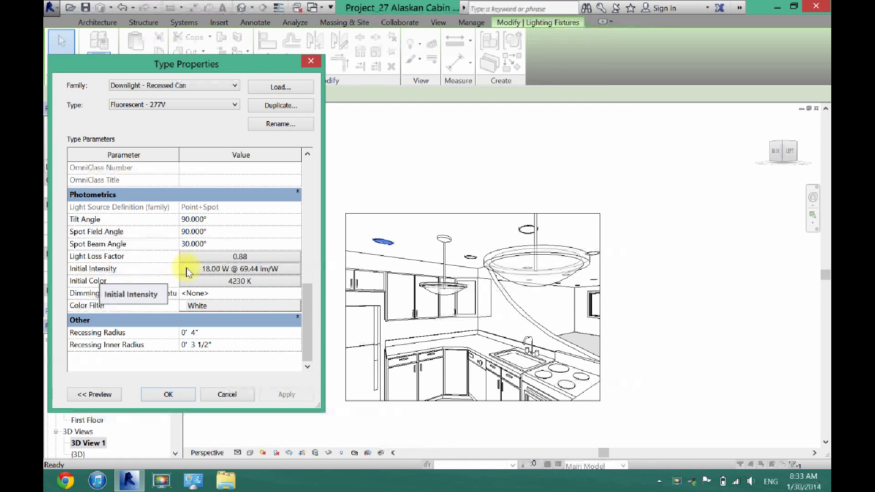
- In Initial Intensity, set the wattage to 200 W and change the efficacy value
left_click(236, 272)
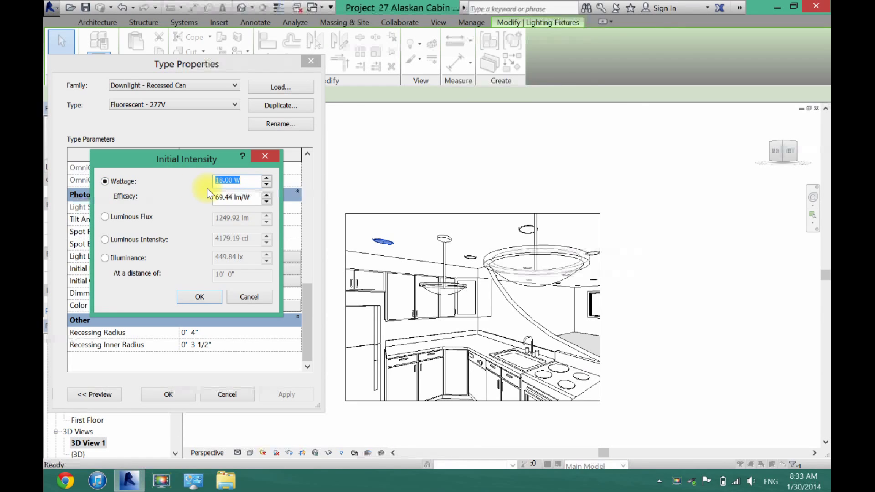
type("200")
left_click(232, 199)
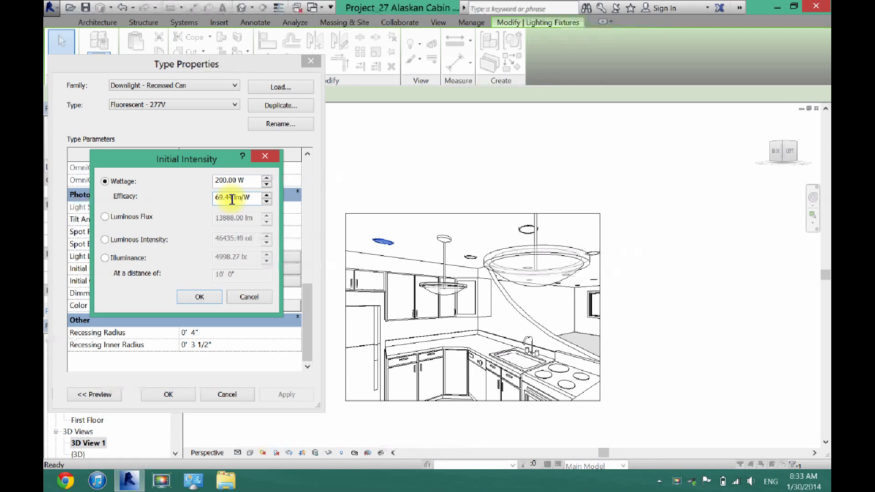
left_click_drag(259, 197, 162, 191)
type("200")
- Define intensity as 14415.95 lx illuminance at 20' 0" and apply it to the downlight type
left_click(137, 259)
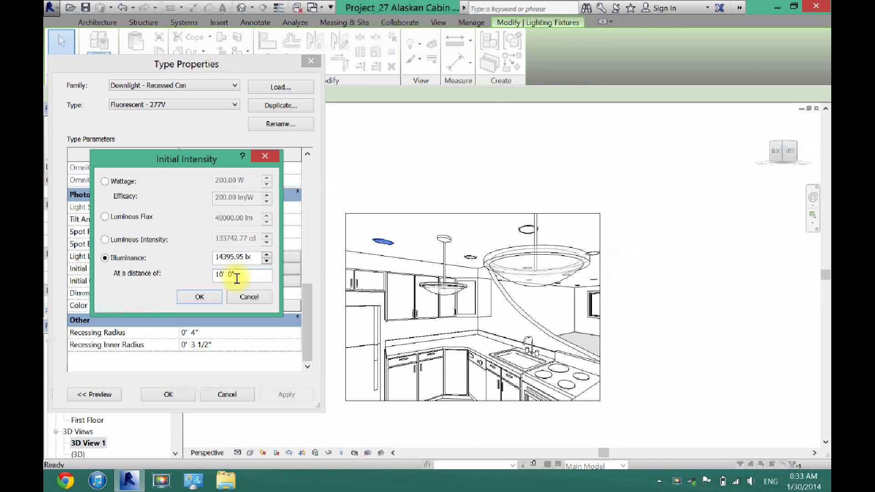
left_click(266, 254)
left_click(266, 255)
left_click(266, 254)
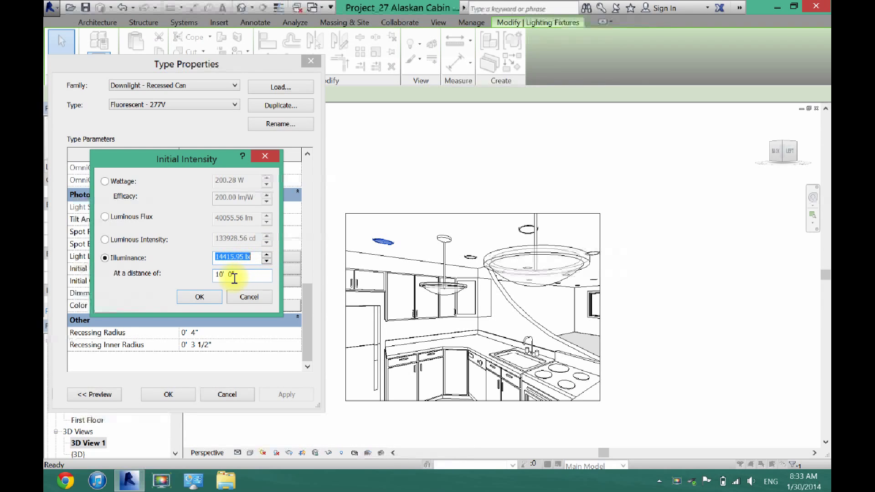
left_click_drag(235, 276, 152, 273)
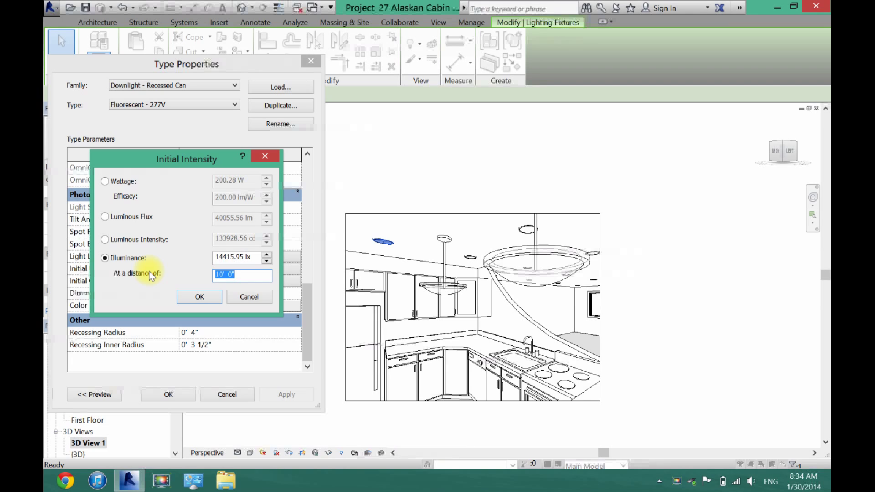
type("20")
left_click(194, 296)
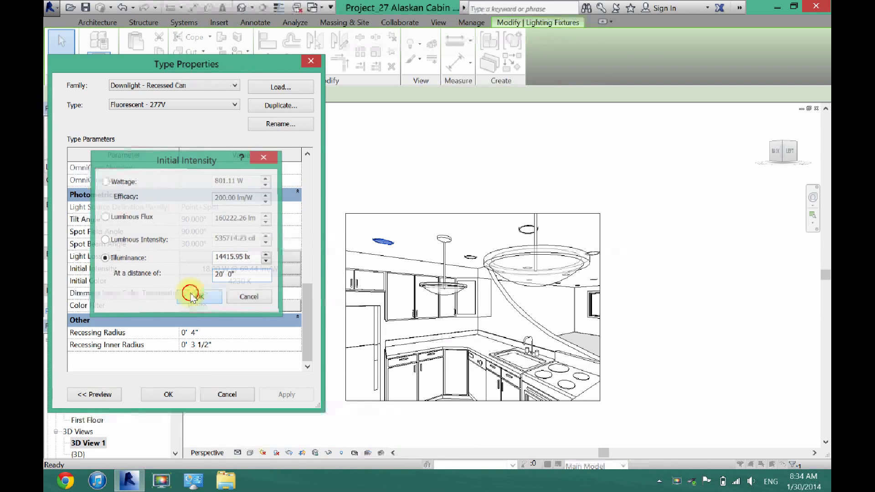
left_click(160, 393)
- Show the previous rendering and save it to the project as 3D View 1_1
left_click(450, 137)
left_click(439, 22)
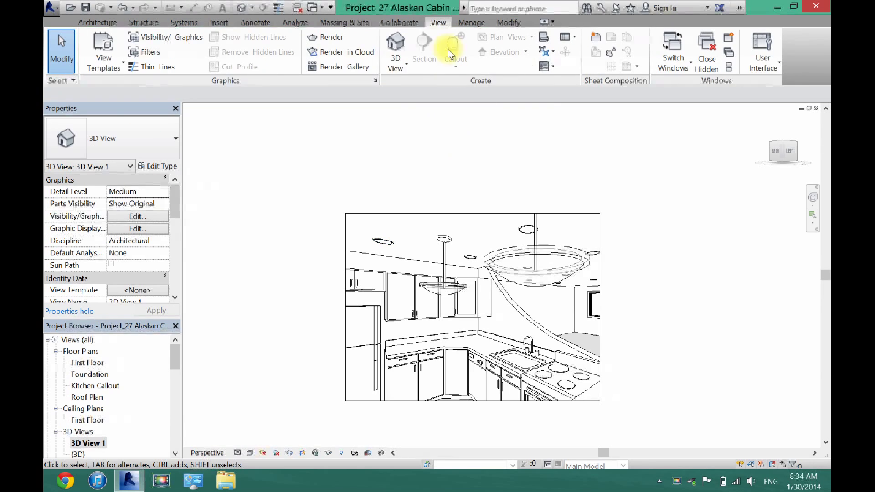
left_click(319, 37)
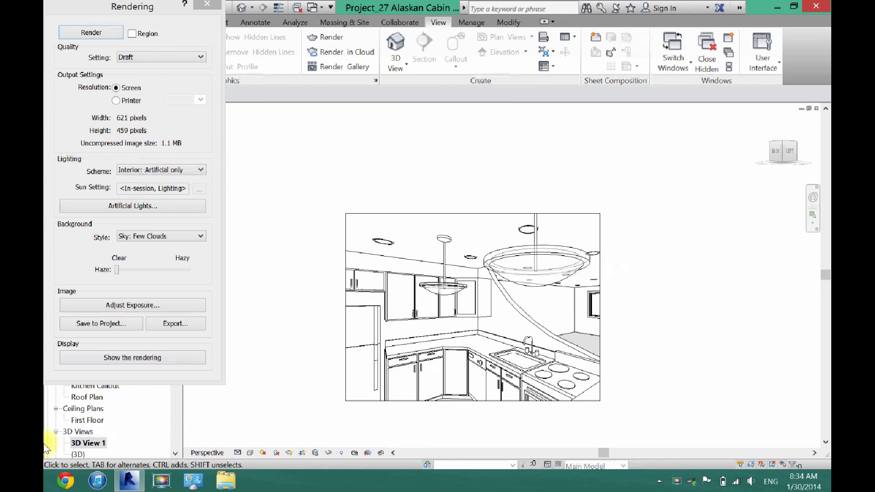
left_click(137, 357)
left_click(105, 324)
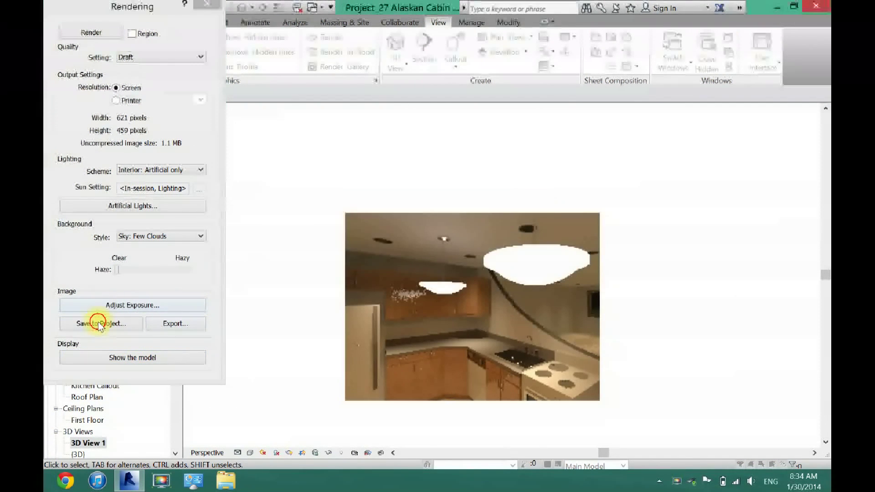
left_click(463, 260)
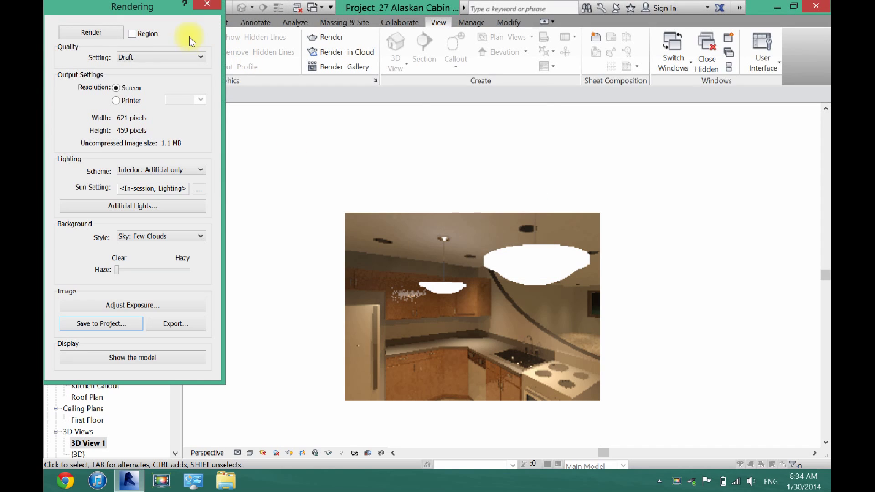
- Render the kitchen again with the brighter downlights
left_click(207, 5)
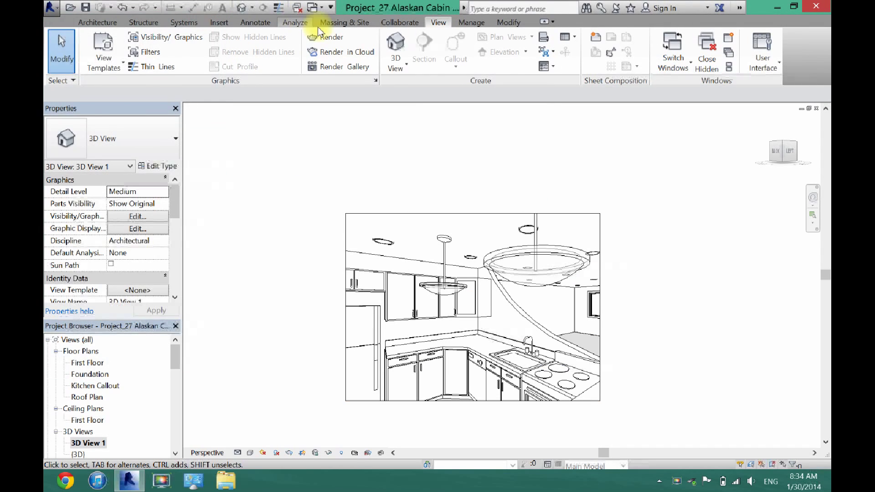
left_click(327, 40)
left_click(78, 31)
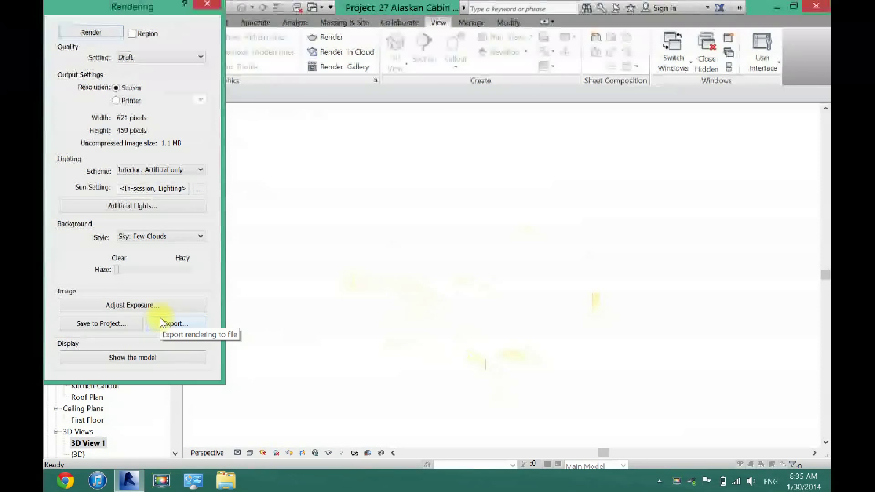
- Raise the rendering's exposure value from 10.52 to 12.55, apply it and accept
left_click(110, 307)
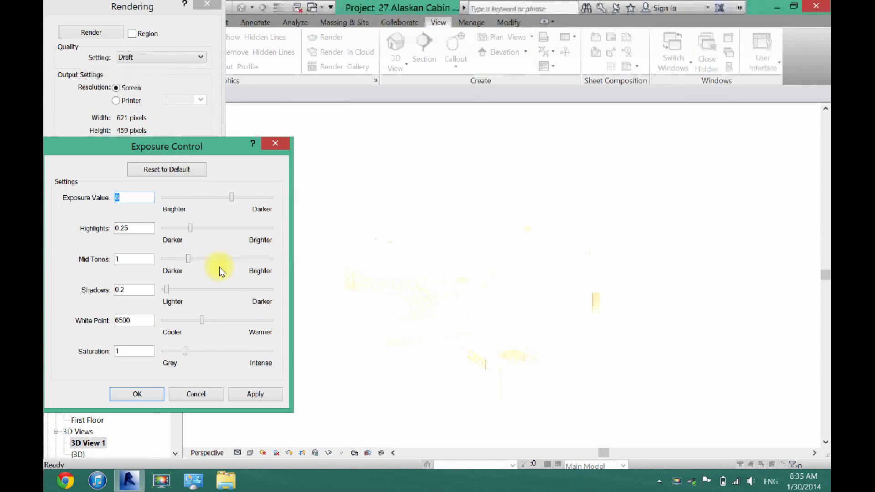
left_click(232, 197)
left_click_drag(233, 198, 244, 197)
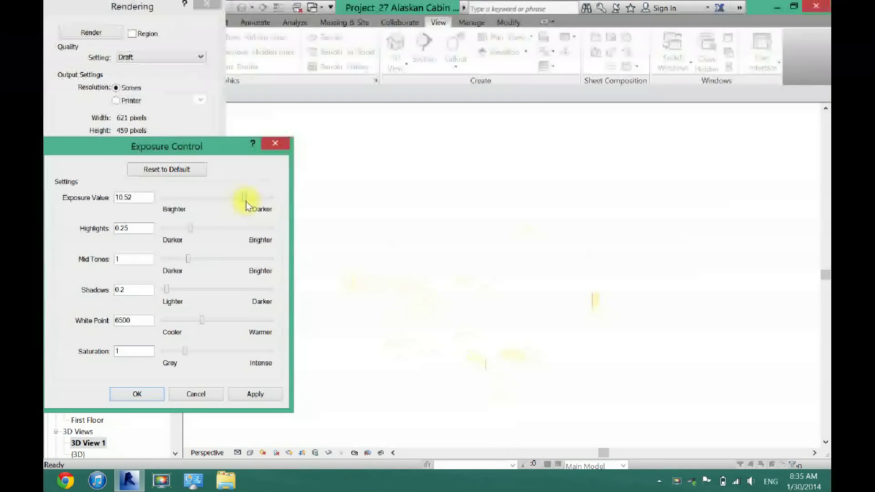
left_click(254, 392)
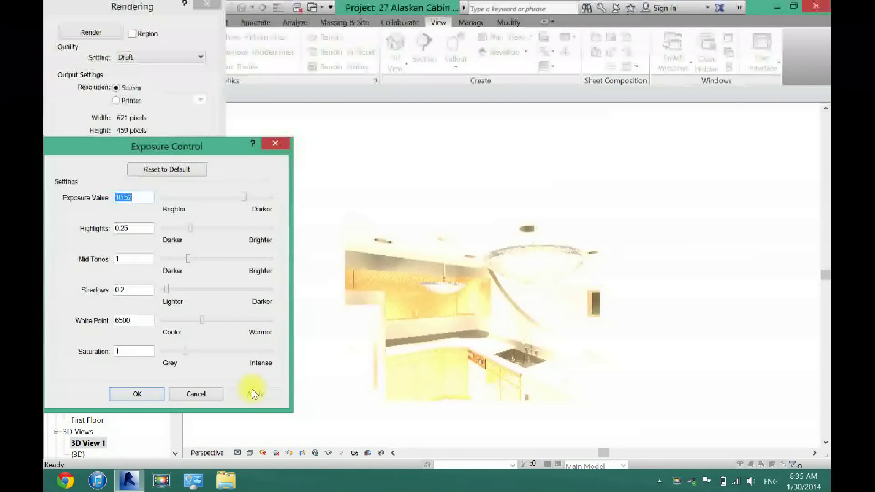
left_click_drag(245, 196, 255, 198)
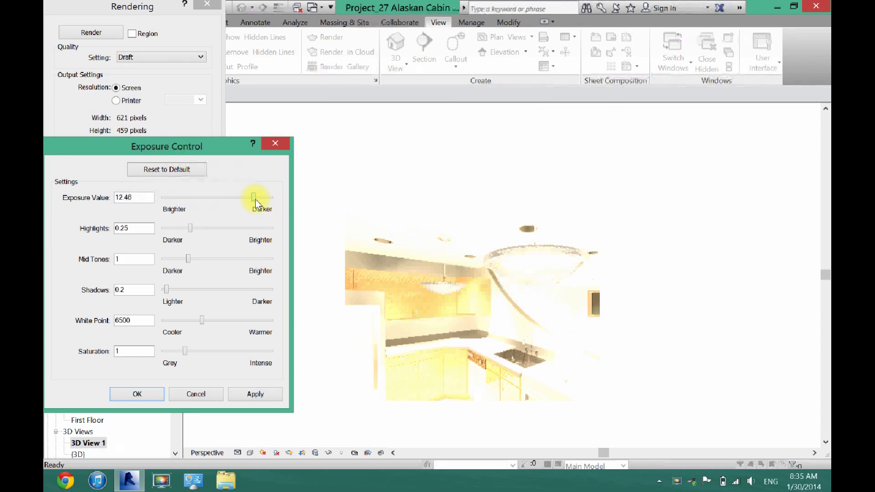
left_click(252, 395)
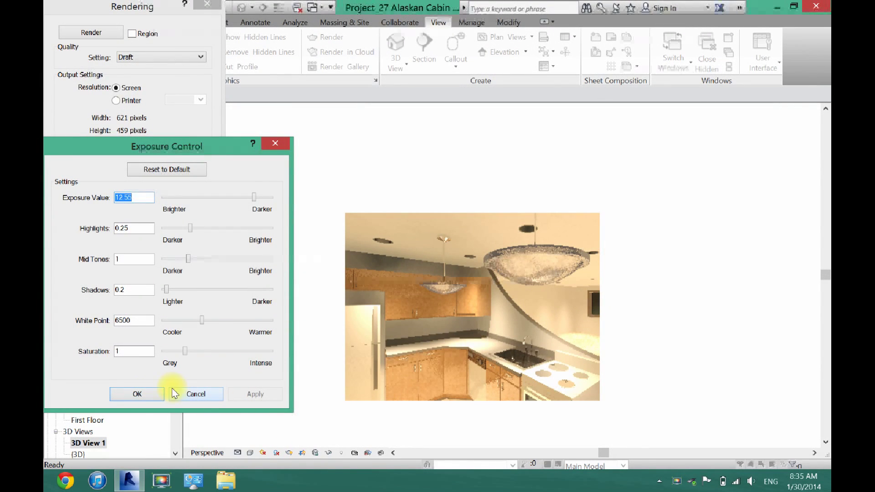
left_click(132, 392)
- Cancel the JPEG export and save the adjusted rendering to the project as 3D View 1_2
left_click(174, 323)
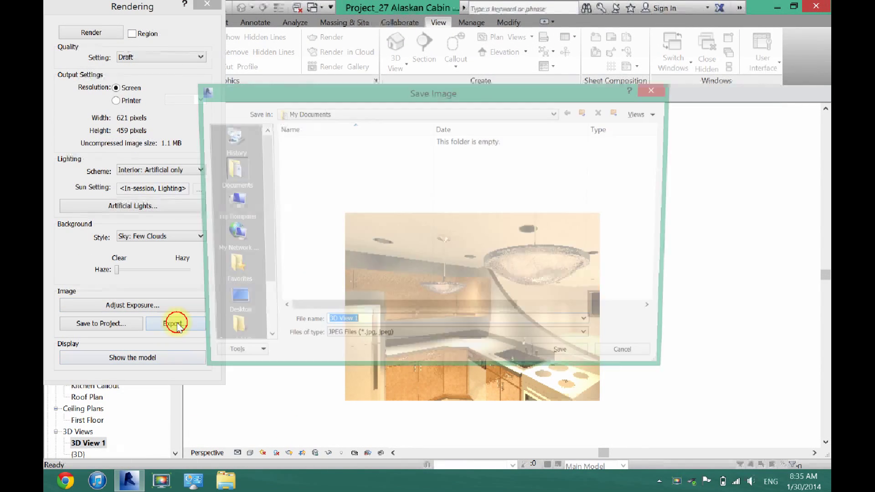
left_click(627, 358)
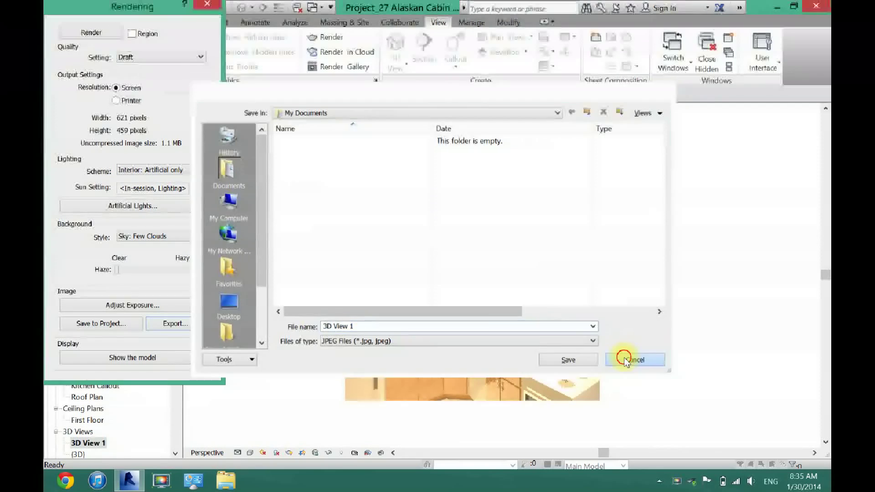
left_click(87, 323)
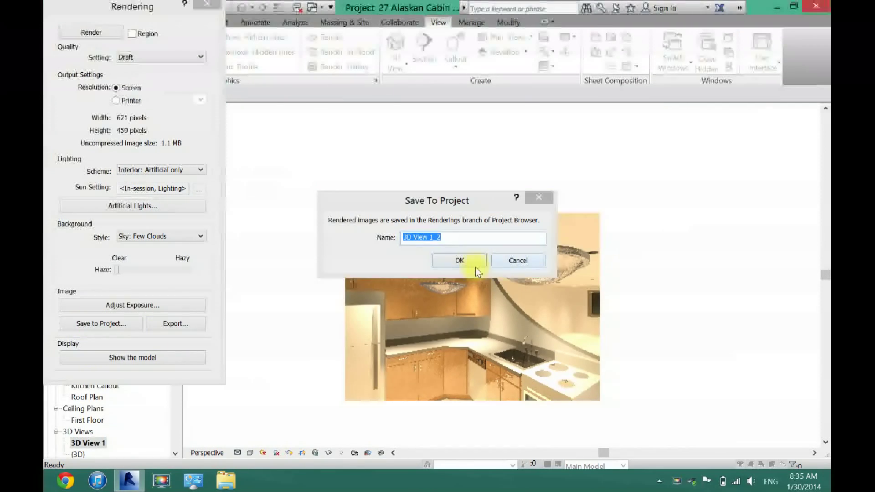
left_click(464, 262)
left_click(208, 5)
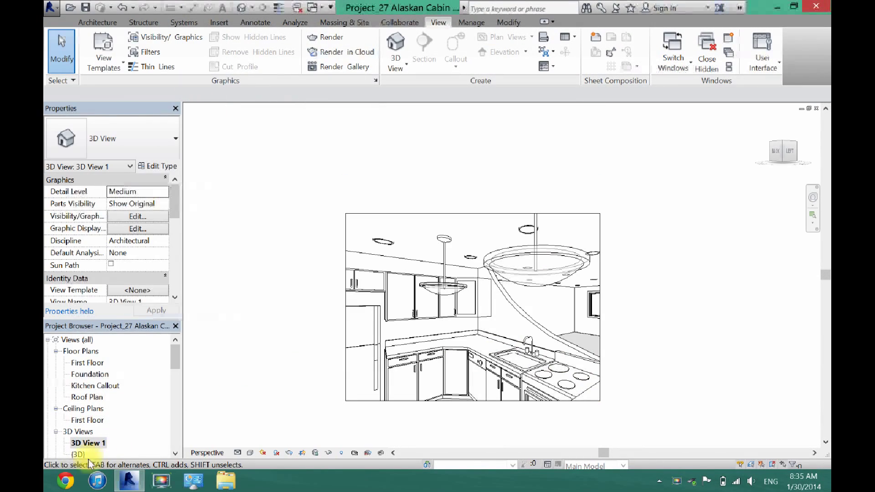
- Open the saved renderings 3D View 1_1 and 3D View 1_2 to compare them
scroll(172, 365, "down", 5)
left_click(86, 431)
double_click(87, 432)
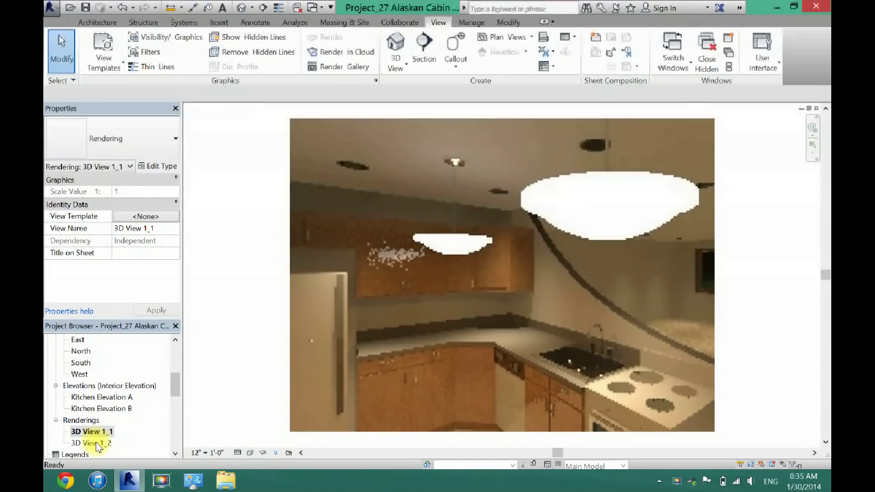
double_click(100, 447)
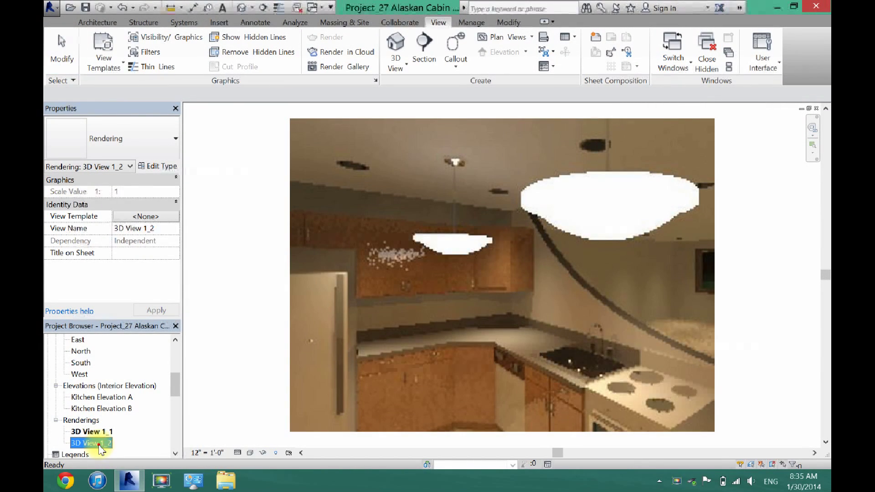